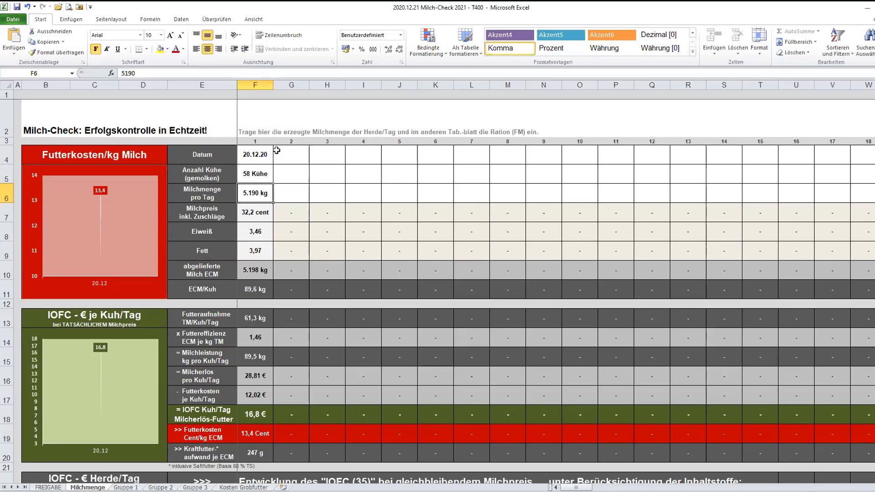
# Step: Set the daily milk quantity (Milchmenge pro Tag) for 20.12.20 to the formula =1650+40
pyautogui.write('1650')
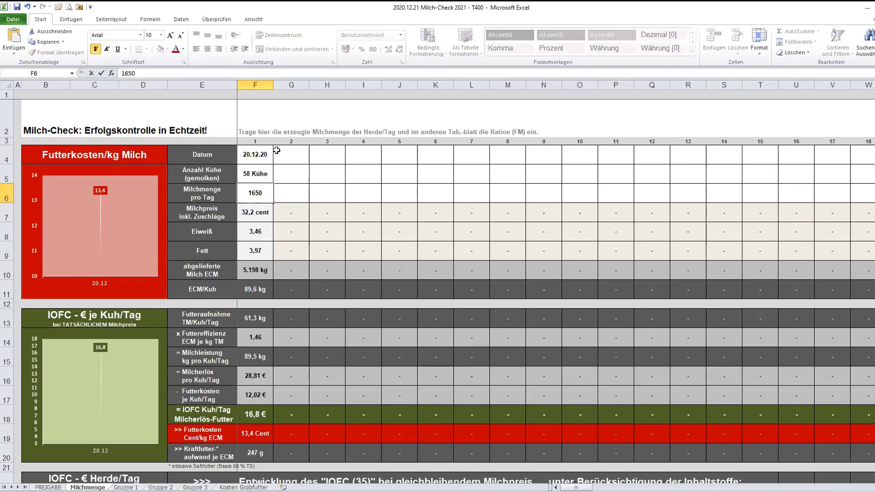
pyautogui.hotkey('ctrl', 'Return')
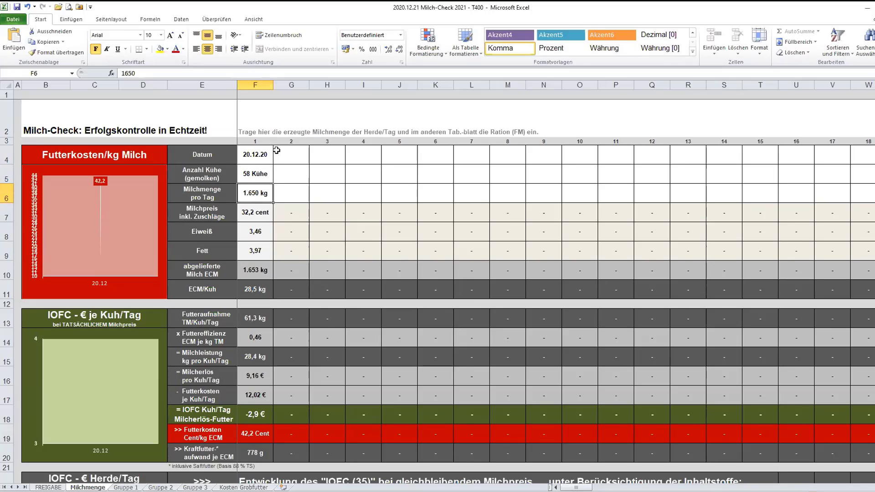
pyautogui.click(124, 73)
pyautogui.write('=')
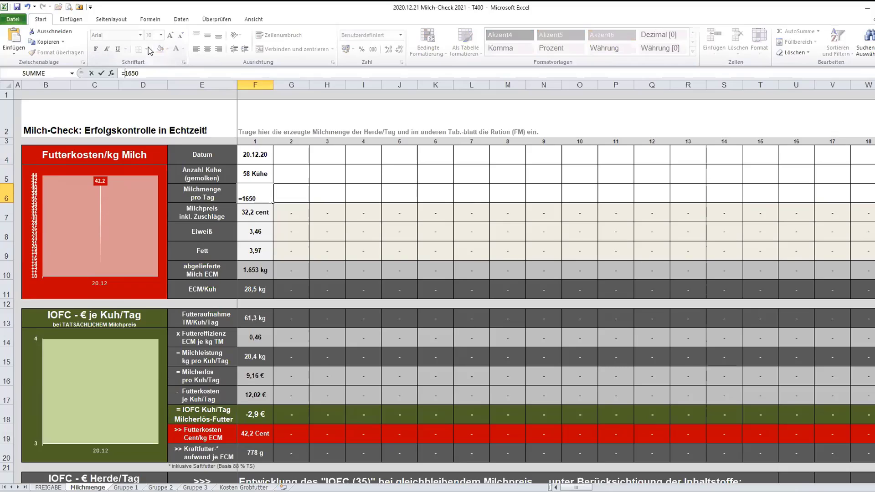
pyautogui.press('End')
pyautogui.write('+40')
pyautogui.press('Return')
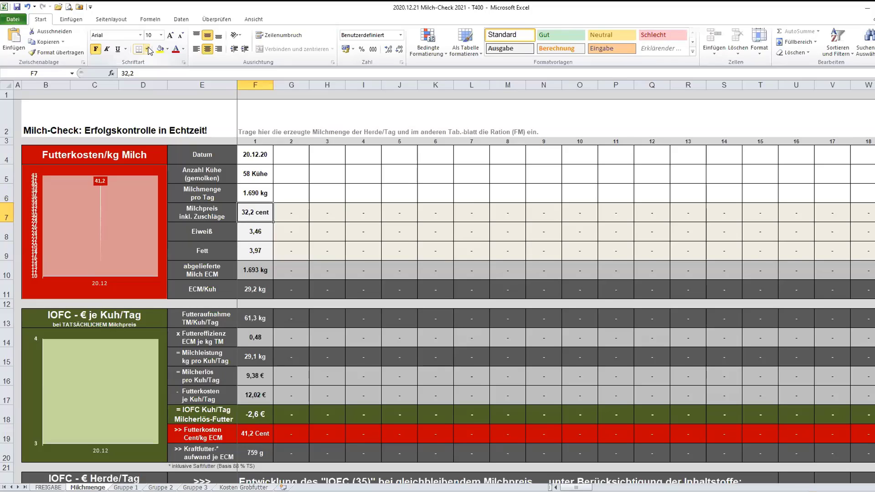
# Step: Enter 33,2 cent as the milk price, 3,48 as the protein (Eiweiß) and 4,5 as the fat (Fett) value for 20.12.20
pyautogui.write('33,2')
pyautogui.press('Return')
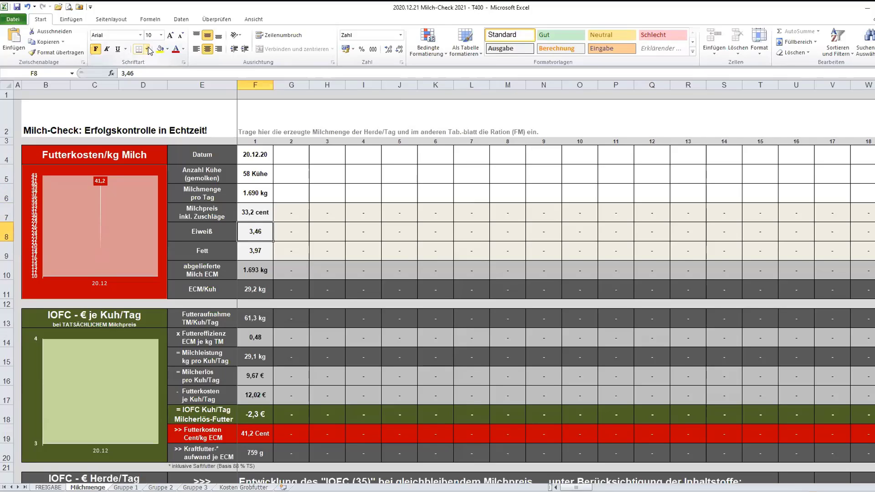
pyautogui.write('3,48')
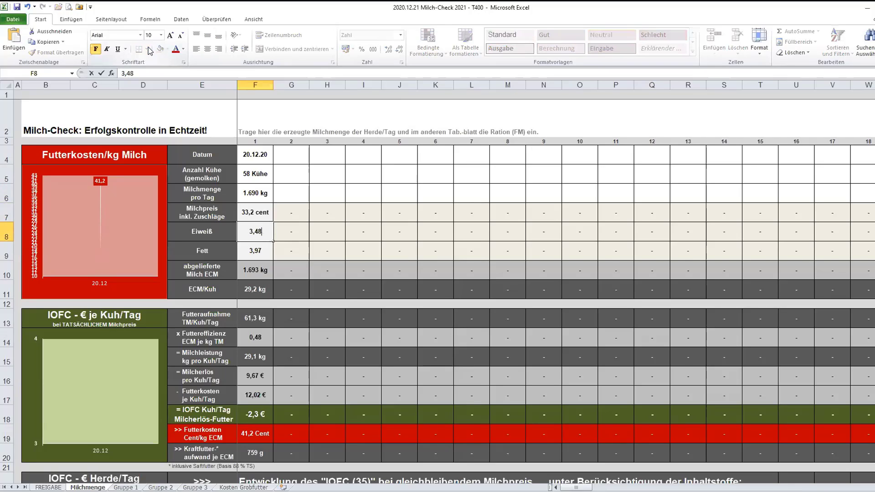
pyautogui.press('Return')
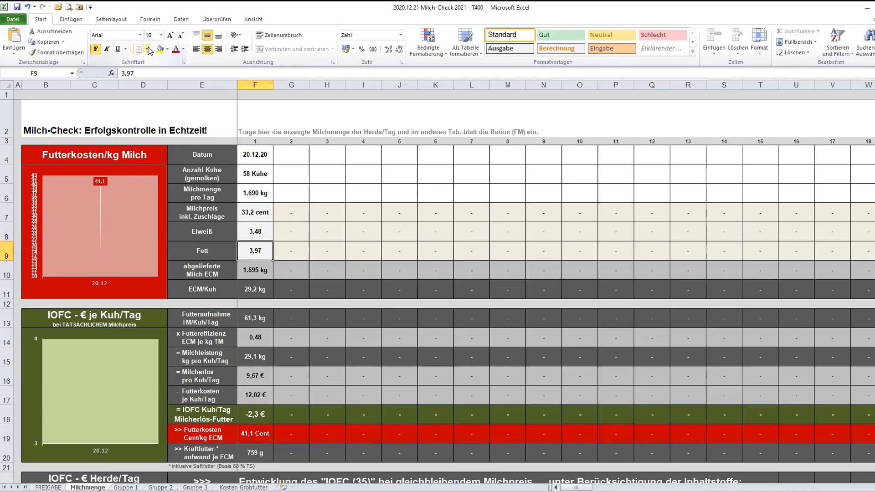
pyautogui.write('4,5')
pyautogui.press('Return')
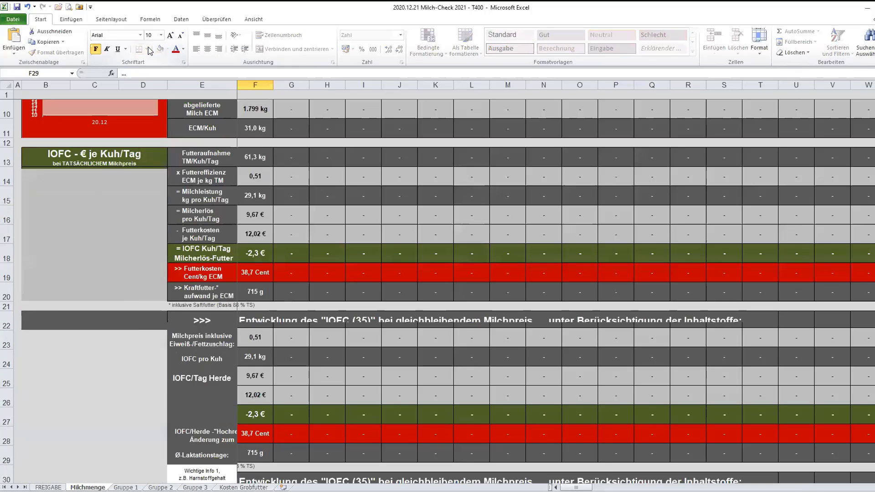
pyautogui.scroll(3, 142, 127)
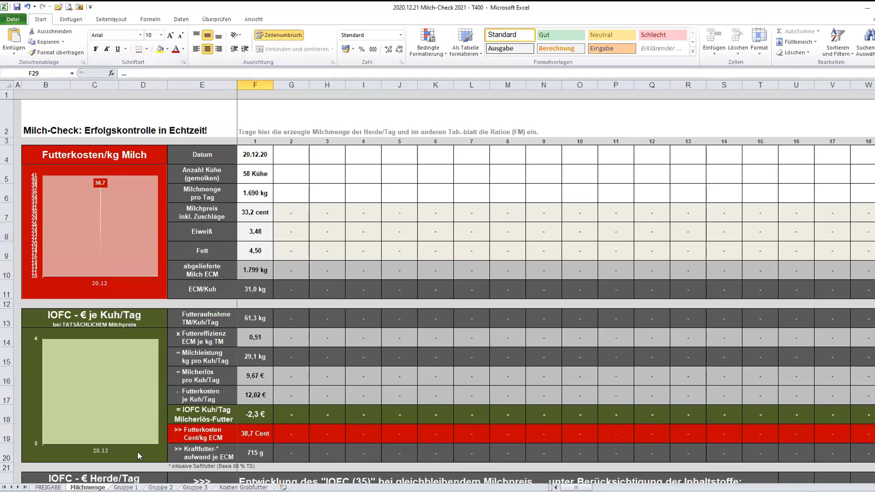
# Step: On the Gruppe 1 sheet, set the Grassilage FM-Menge for 20.12.20 to the formula =800*0,96
pyautogui.click(128, 487)
pyautogui.scroll(5, 197, 401)
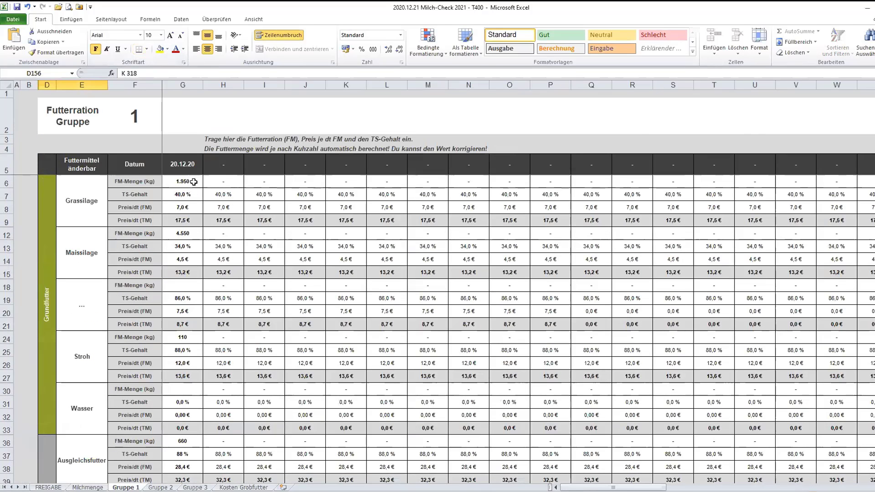
pyautogui.click(194, 182)
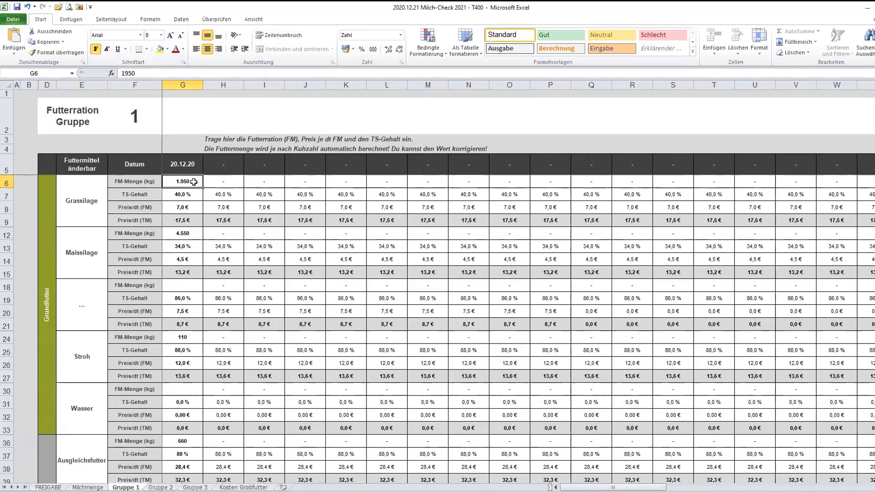
pyautogui.write('=')
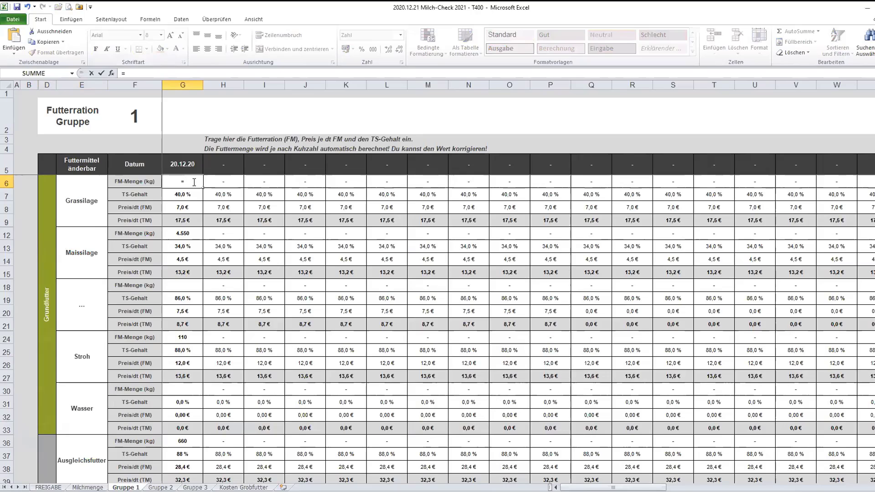
pyautogui.write('800')
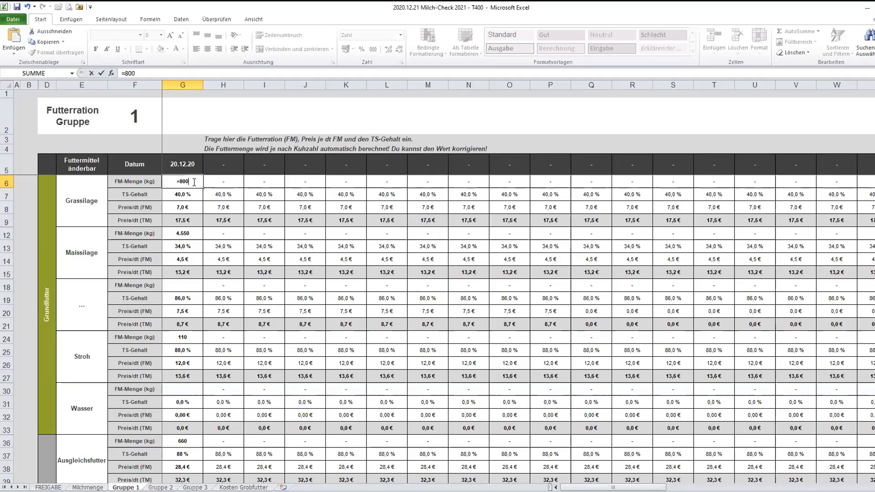
pyautogui.click(158, 72)
pyautogui.write('*0,96')
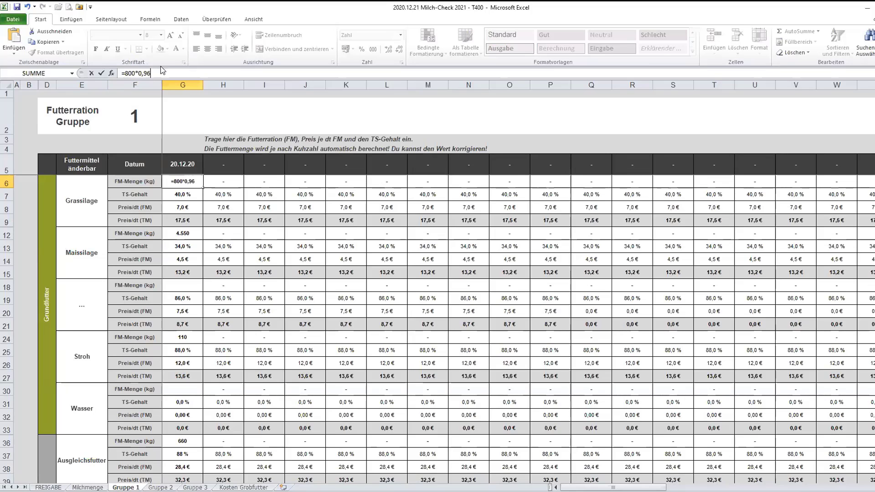
pyautogui.press('Return')
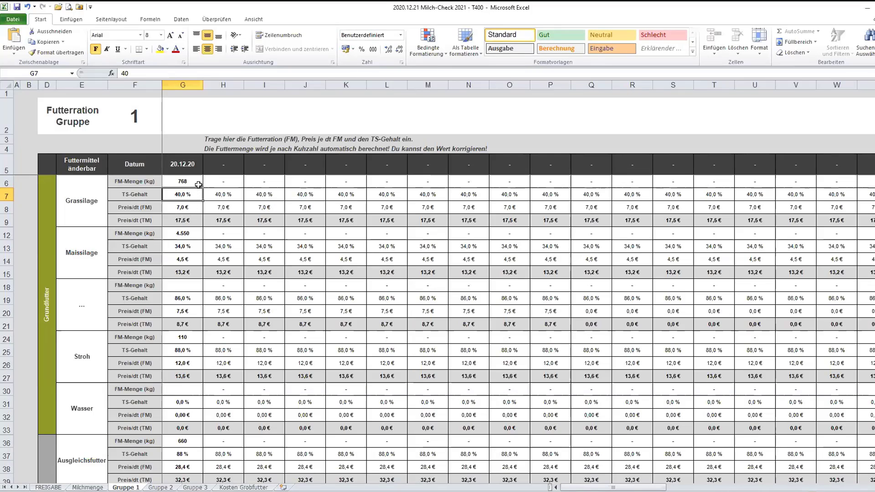
# Step: Set the Grassilage TS-Gehalt to 38 % and colour its Preis/dt (FM) value red for 20.12.20
pyautogui.write('38')
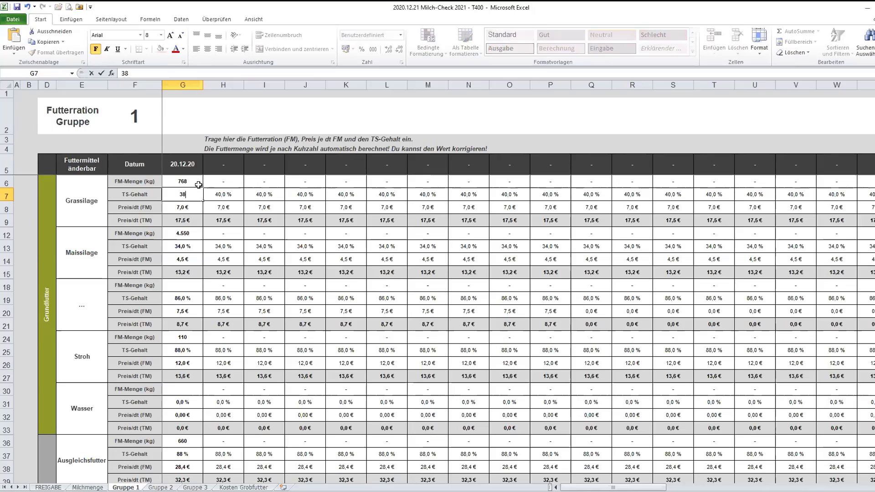
pyautogui.press('Return')
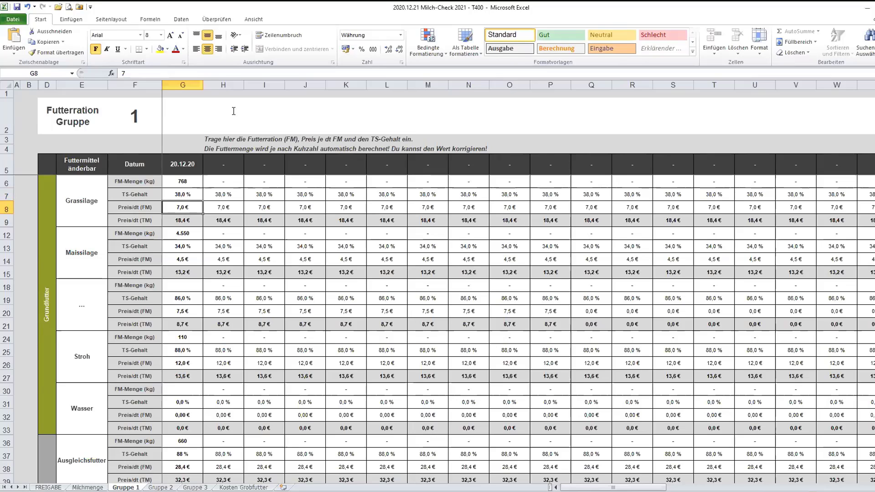
pyautogui.click(175, 49)
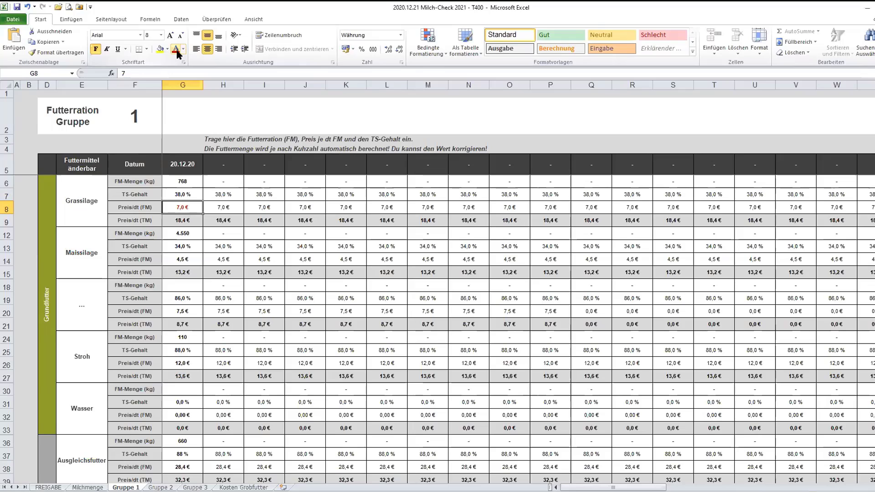
# Step: Set the Maissilage FM-Menge for 20.12.20 to the formula =1700*0,96
pyautogui.press('Down')
pyautogui.press('Down')
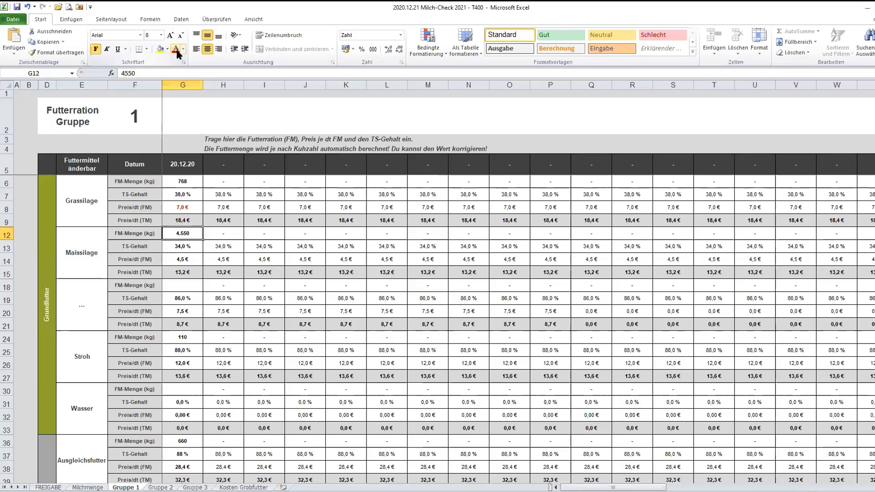
pyautogui.write('=')
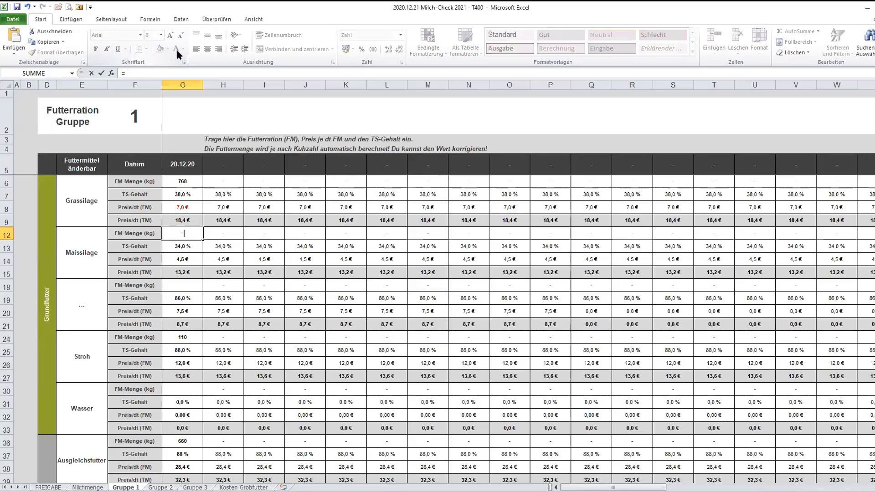
pyautogui.write('1700*0,96')
pyautogui.press('Return')
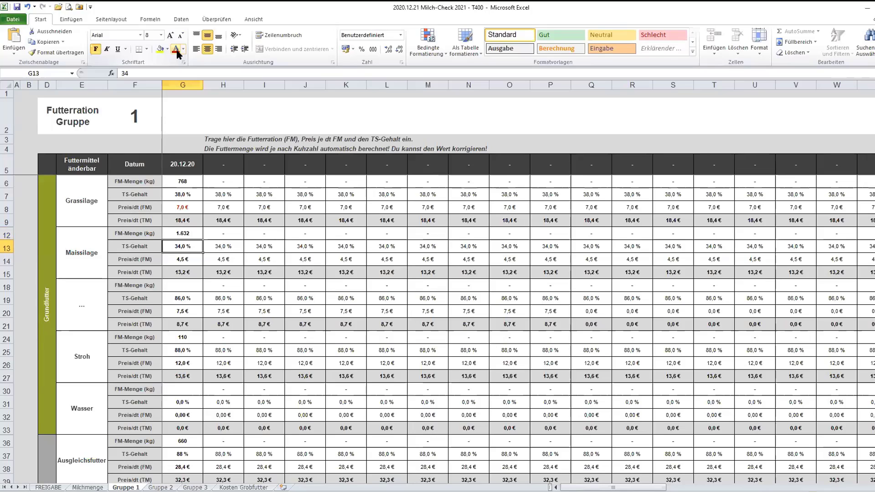
# Step: Set the Maissilage TS-Gehalt to 32 % and colour its Preis/dt (FM) value red for 20.12.20
pyautogui.write('32')
pyautogui.press('Return')
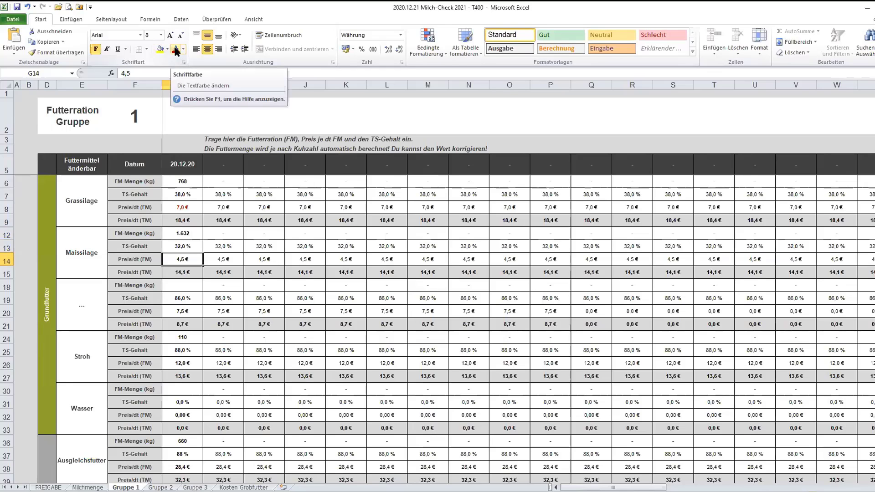
pyautogui.click(176, 49)
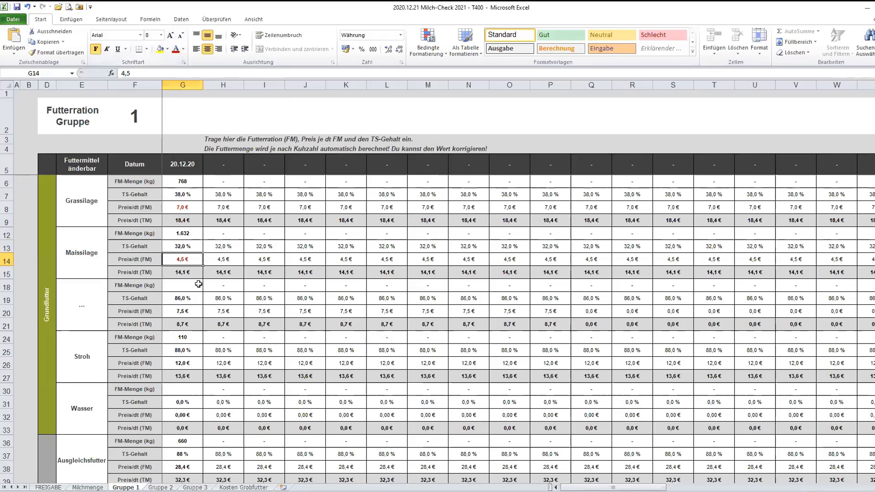
# Step: Clear the Stroh FM-Menge for 20.12.20 in the Gruppe 1 ration
pyautogui.scroll(-1, 199, 283)
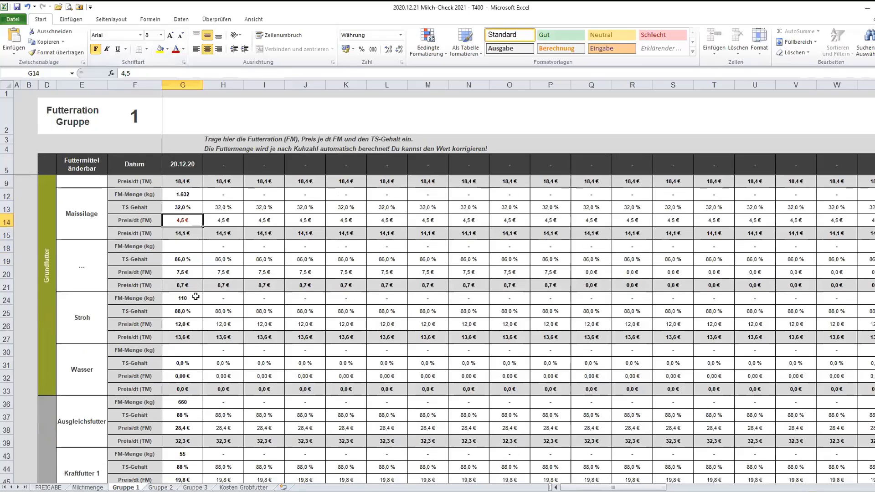
pyautogui.click(195, 297)
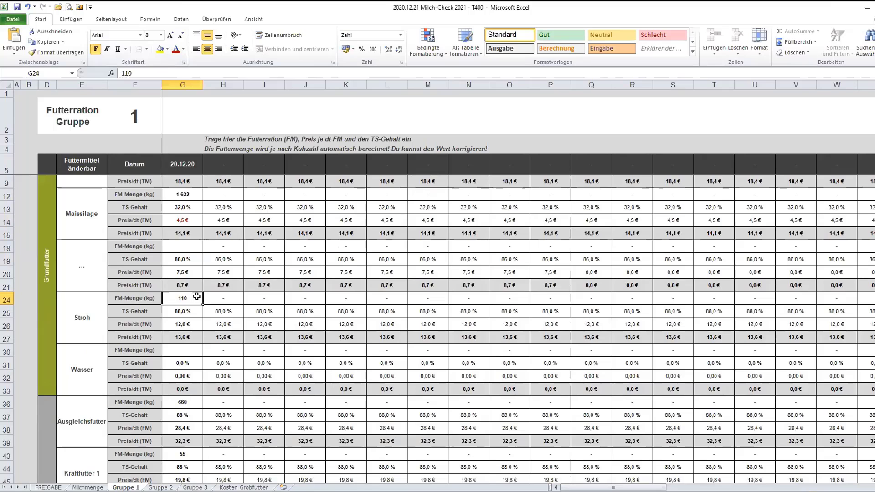
pyautogui.press('Delete')
# Step: Set the Ausgleichsfutter FM-Menge for 20.12.20 to =150*0,96 and its Preis/dt (FM) to 33 €
pyautogui.scroll(-2, 198, 335)
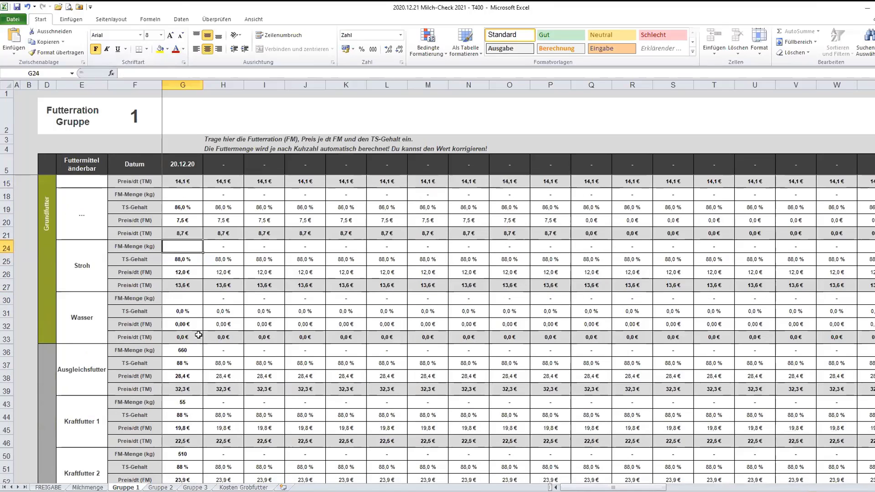
pyautogui.scroll(-1, 198, 335)
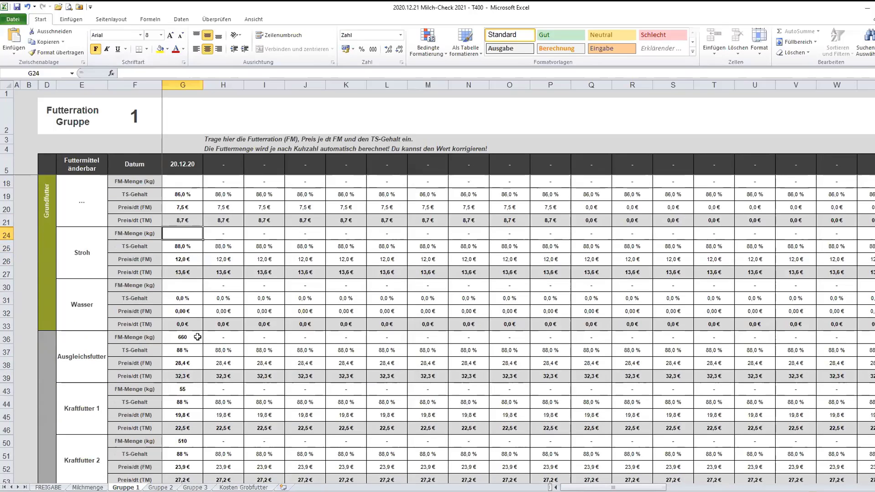
pyautogui.click(197, 337)
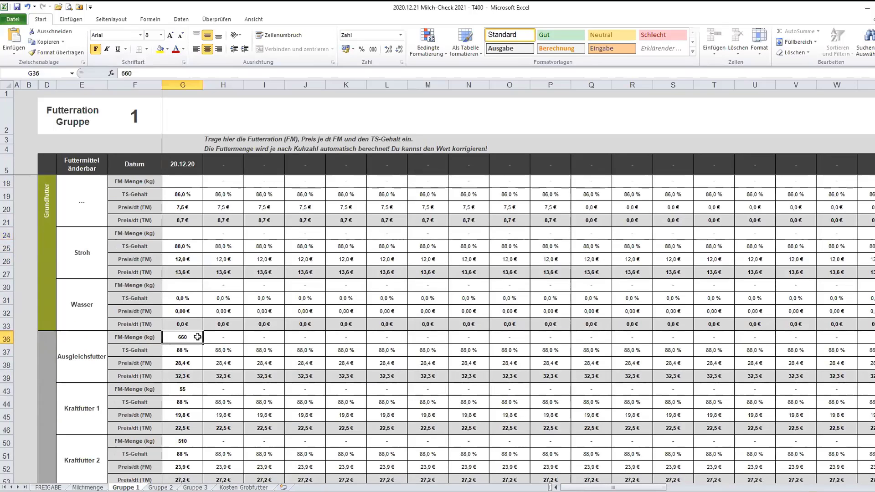
pyautogui.write('=')
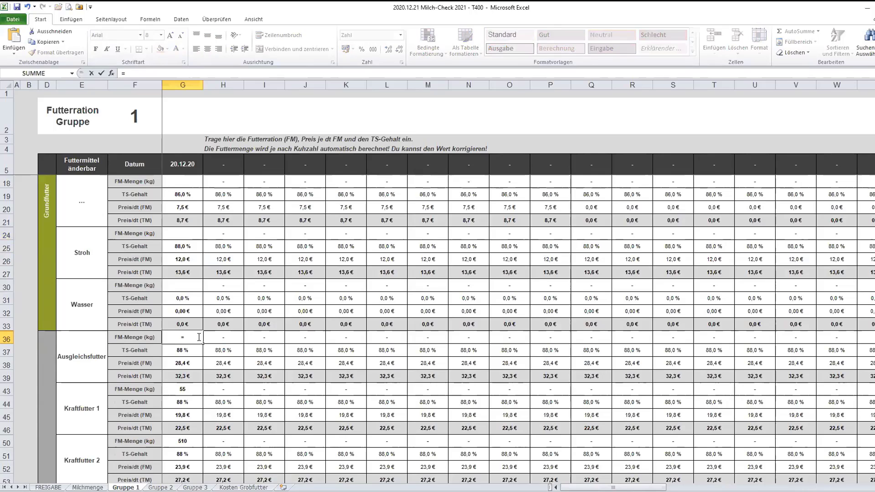
pyautogui.write('150*0,')
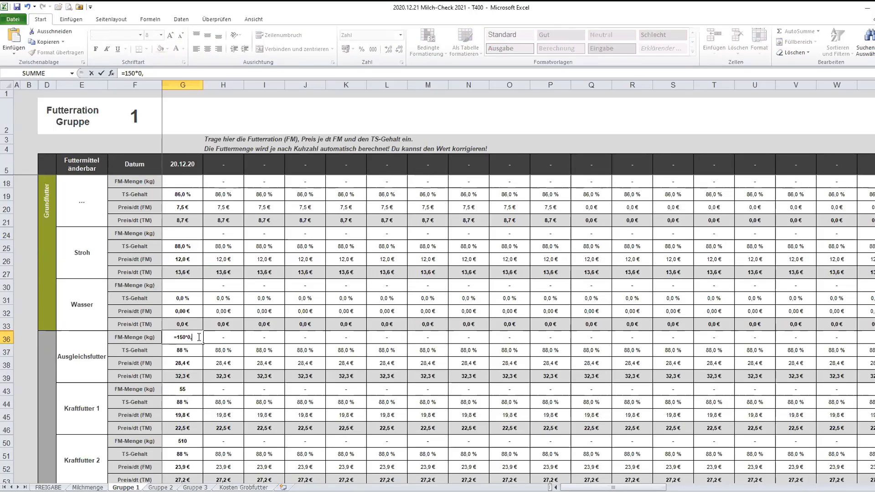
pyautogui.write('96')
pyautogui.press('Return')
pyautogui.press('Return')
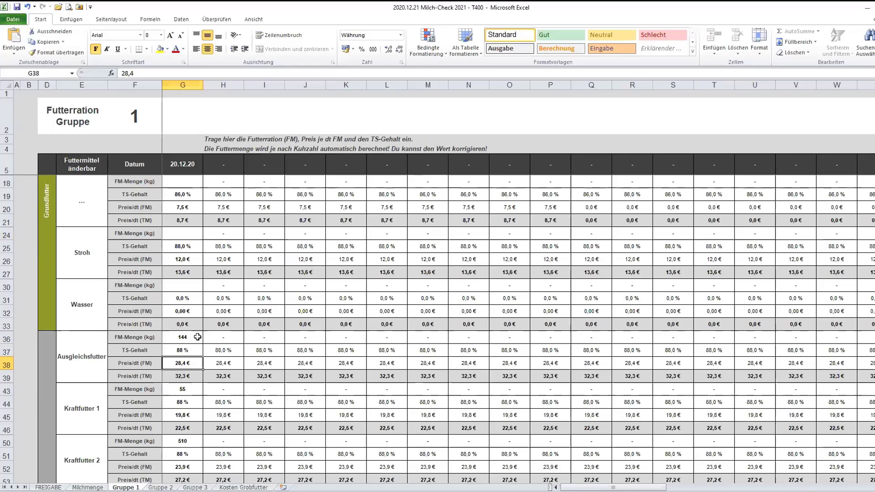
pyautogui.write('33')
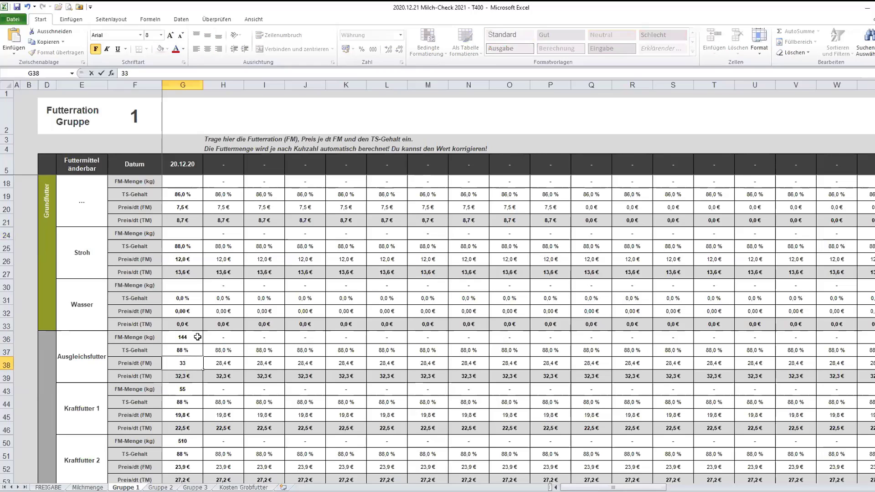
pyautogui.press('Return')
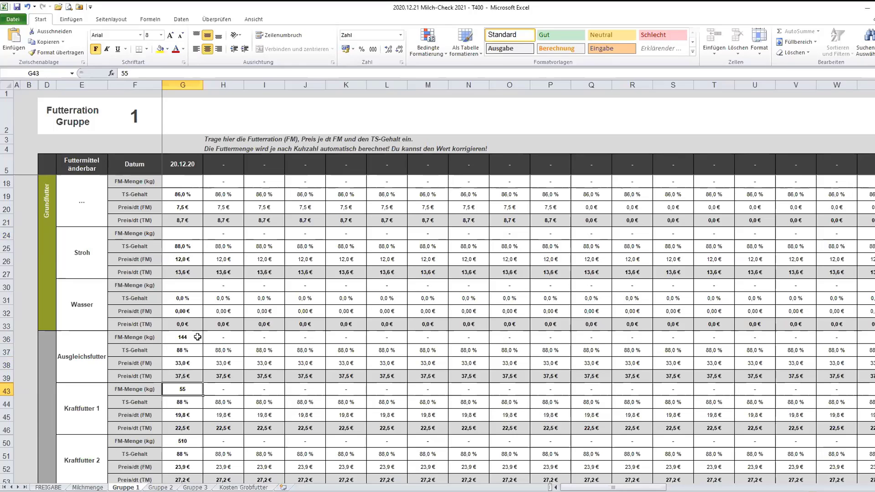
# Step: Set the Kraftfutter 1 FM-Menge for 20.12.20 to =240 and its Preis/dt (FM) to 23,2 €
pyautogui.write('=')
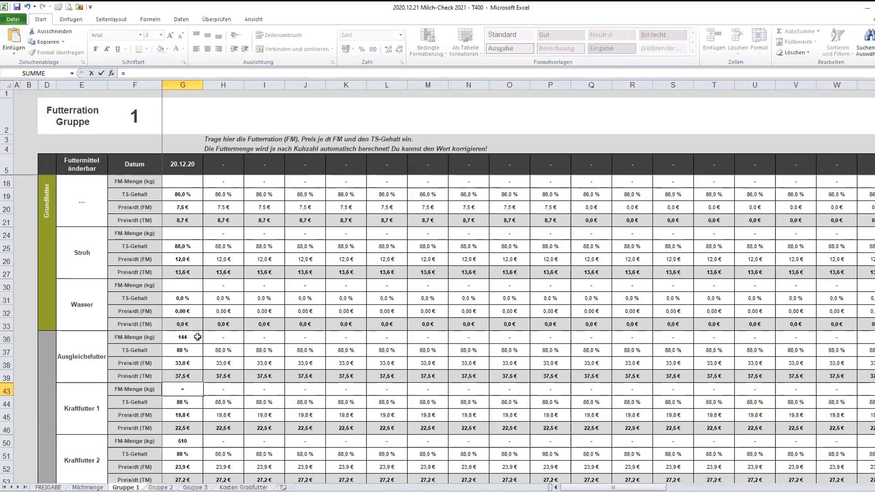
pyautogui.write('240')
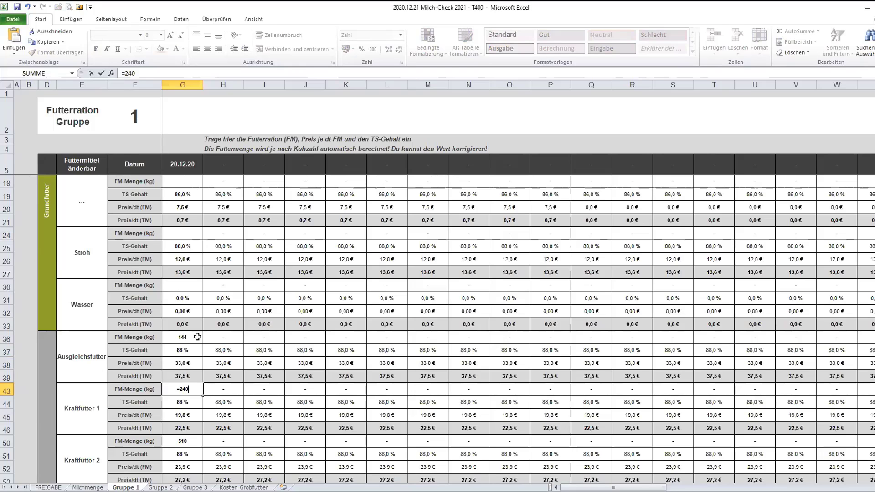
pyautogui.press('Return')
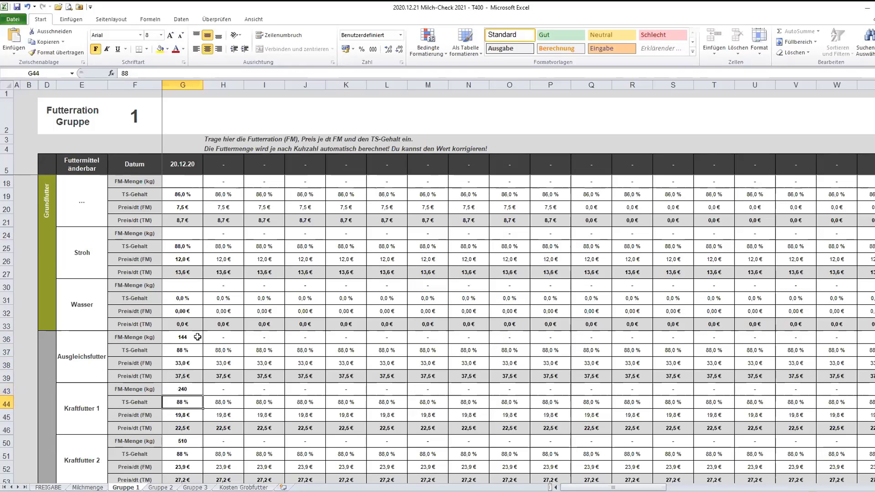
pyautogui.press('Return')
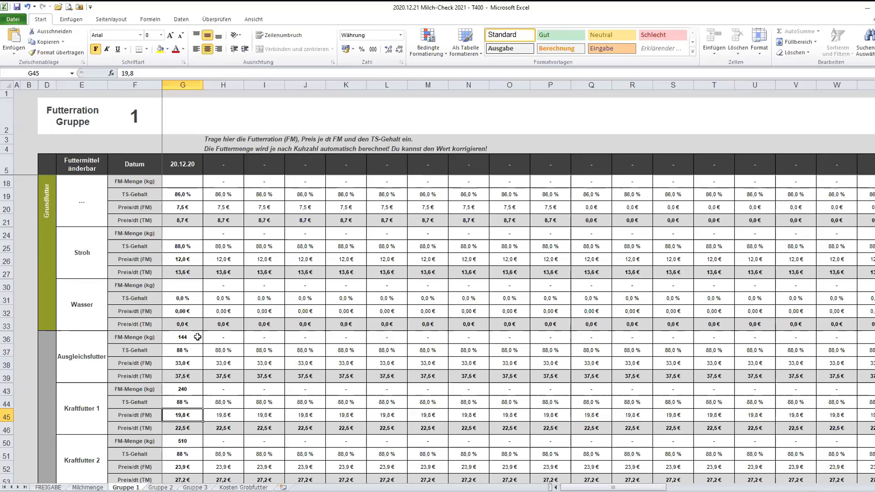
pyautogui.write('23,2')
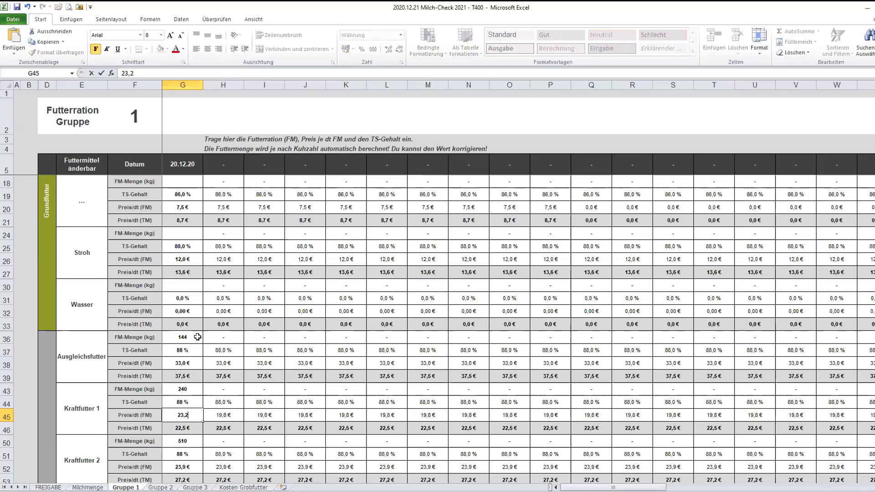
pyautogui.press('Up')
pyautogui.click(197, 336)
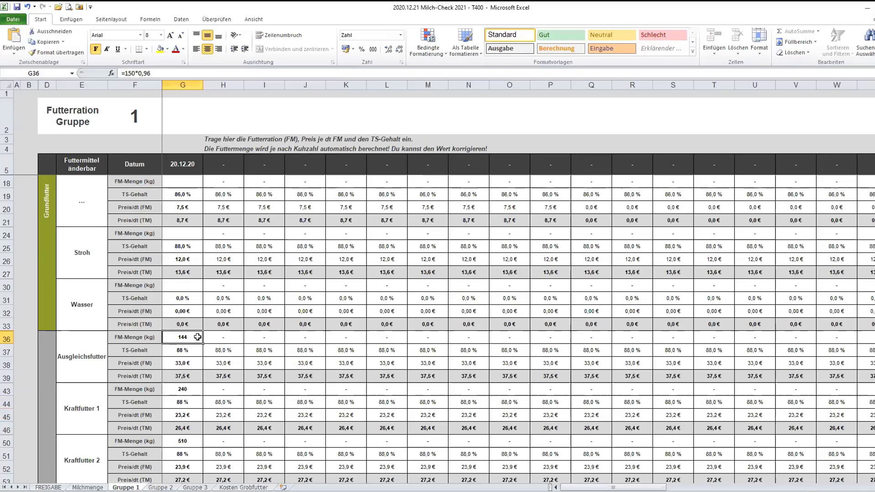
# Step: Clear the Kraftfutter 2 FM-Menge for 20.12.20 in the Gruppe 1 ration
pyautogui.click(194, 439)
pyautogui.scroll(-3, 194, 437)
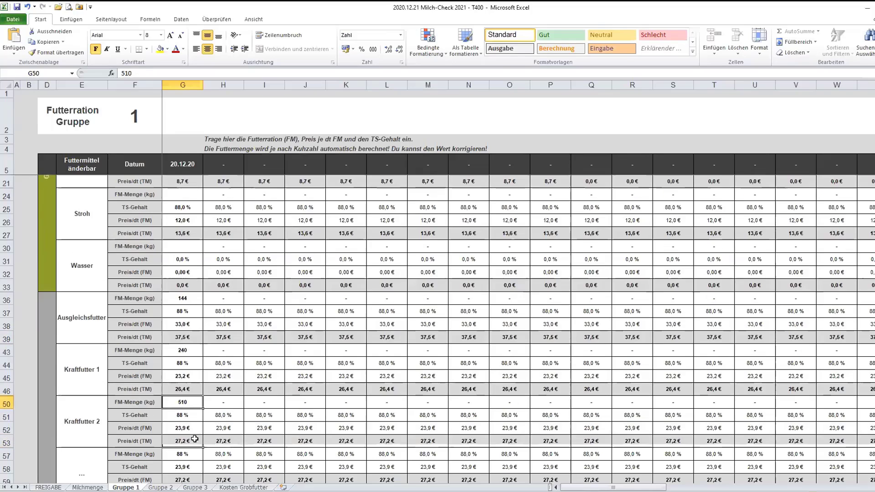
pyautogui.press('Delete')
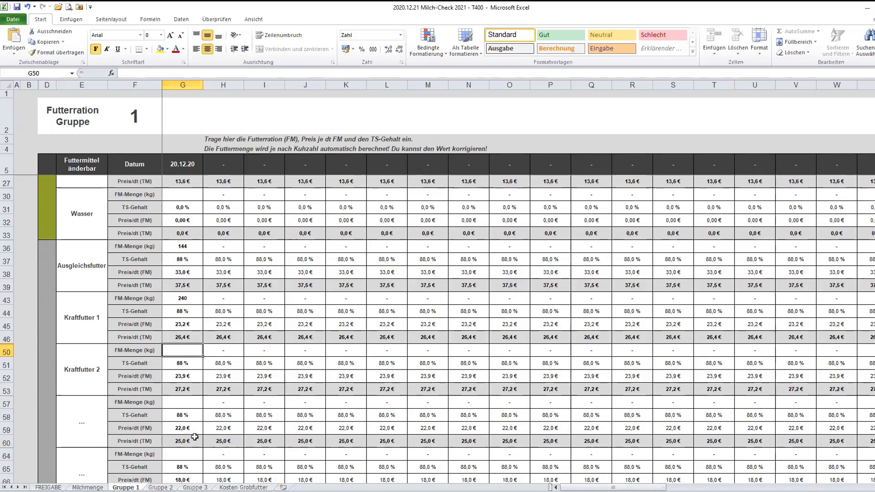
# Step: Set the Mineralfutter FM-Menge for 20.12.20 to =58*0,18*1 and its Preis/dt (FM) to 120 €
pyautogui.scroll(-4, 201, 435)
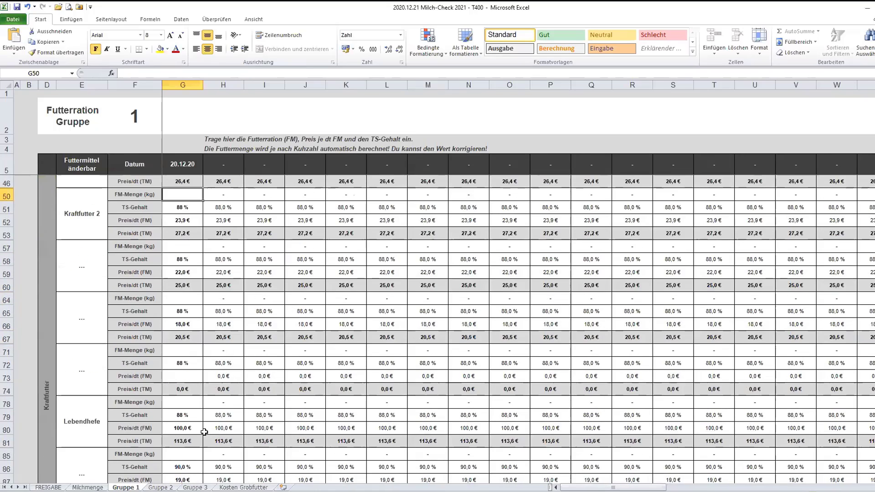
pyautogui.scroll(-4, 204, 432)
pyautogui.scroll(-3, 201, 364)
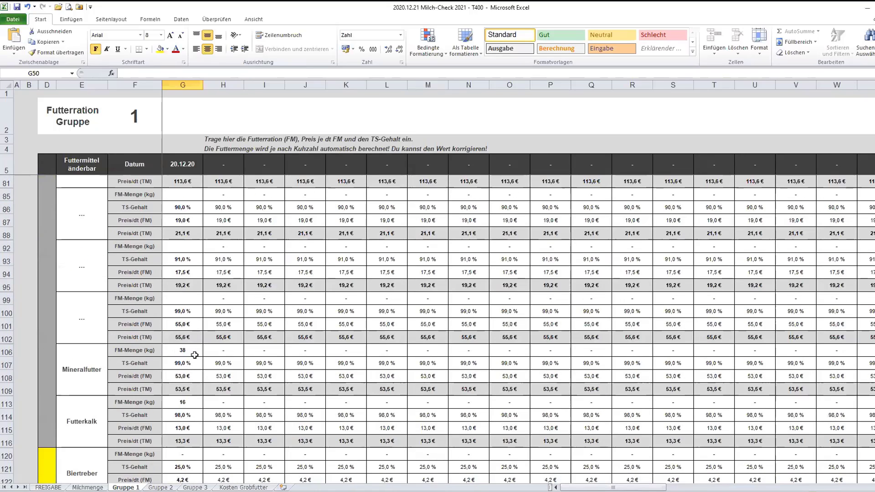
pyautogui.click(199, 351)
pyautogui.write('=')
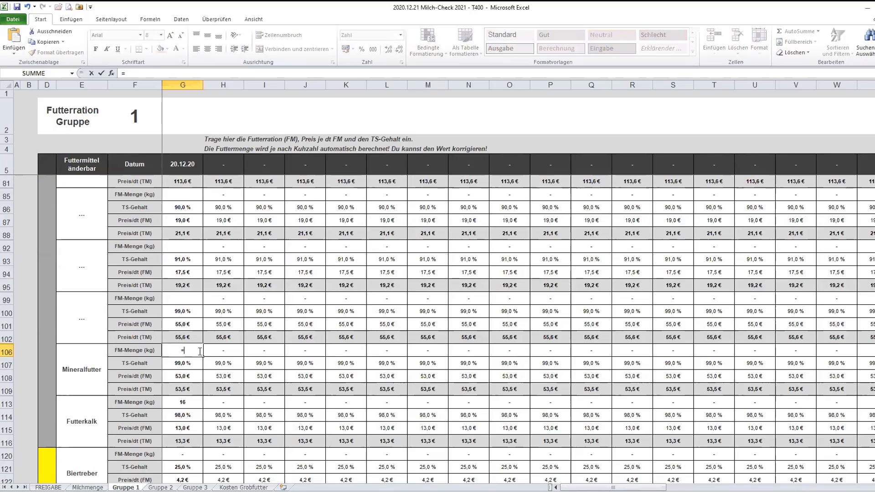
pyautogui.write('58*')
pyautogui.write('0,18')
pyautogui.write('*1')
pyautogui.press('Return')
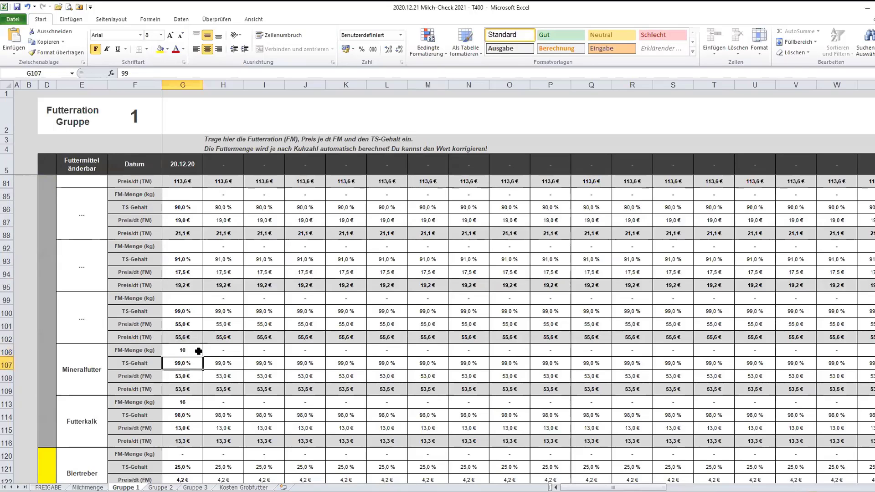
pyautogui.press('Return')
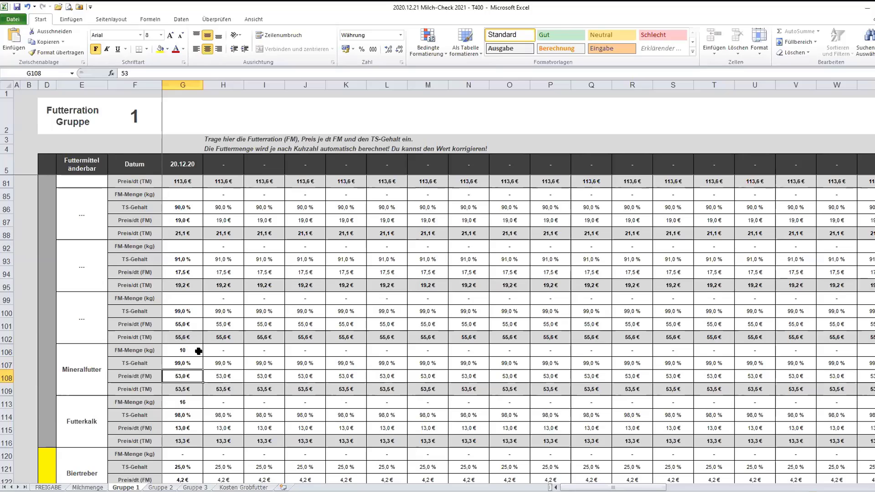
pyautogui.write('120')
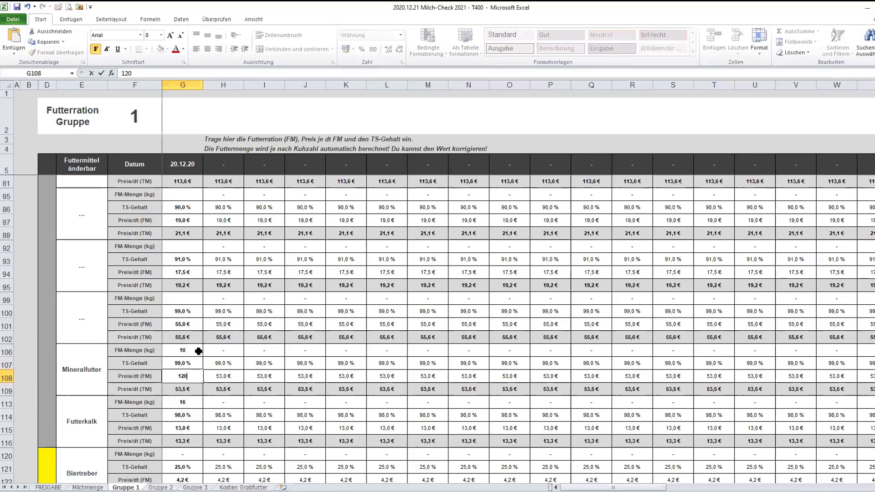
pyautogui.press('Return')
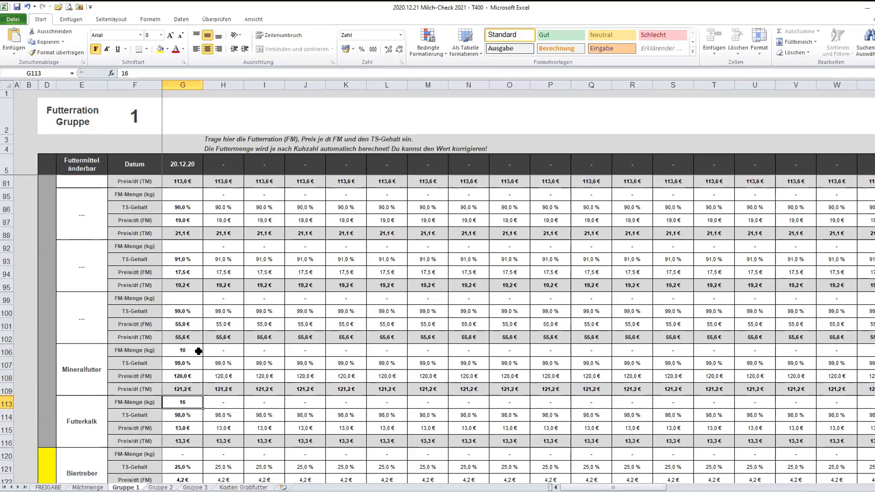
# Step: Clear the Futterkalk FM-Menge for 20.12.20 in the Gruppe 1 ration
pyautogui.press('Delete')
pyautogui.scroll(-3, 200, 351)
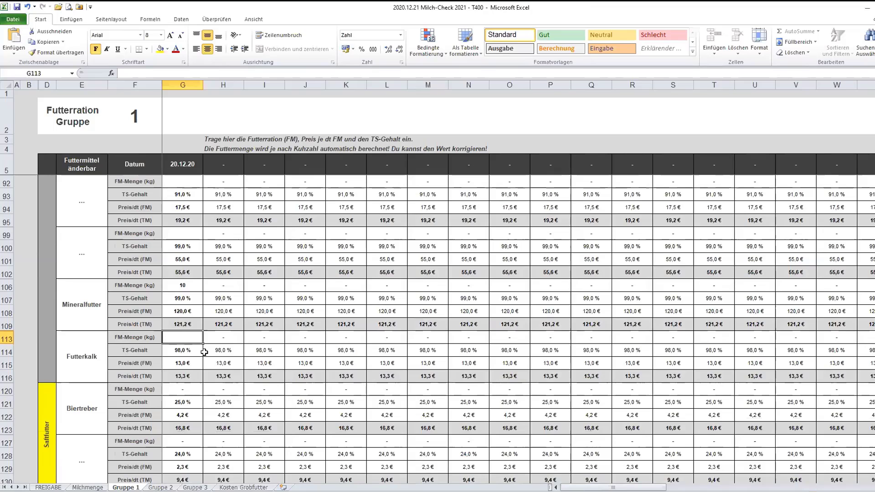
pyautogui.scroll(-2, 204, 351)
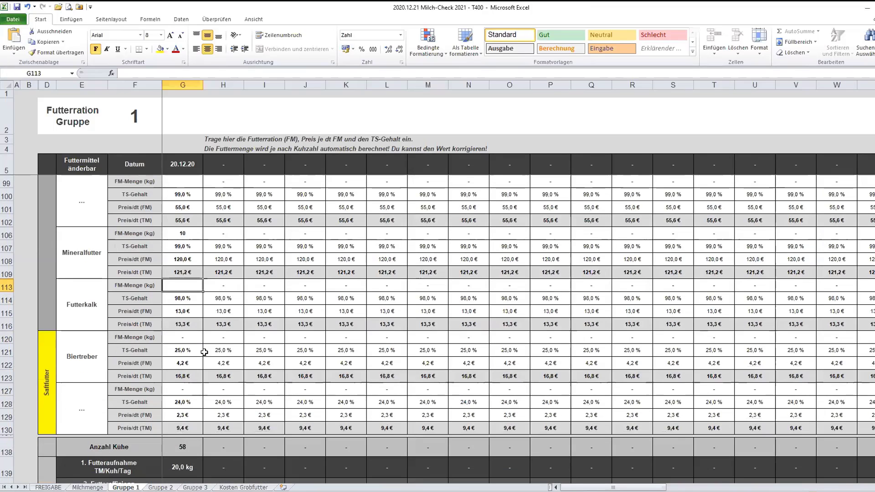
# Step: Remove the sheet protection from the Milchmenge sheet by entering the protection password
pyautogui.hotkey('ctrl', 'pageup')
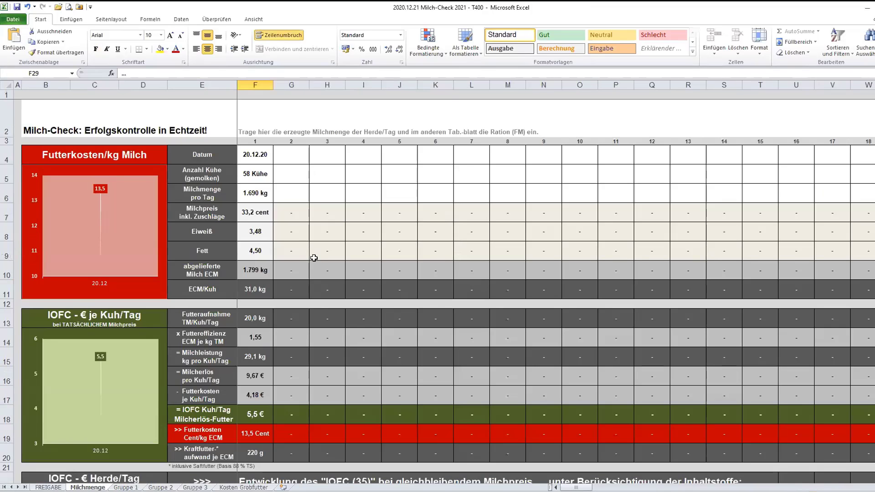
pyautogui.scroll(-2, 268, 216)
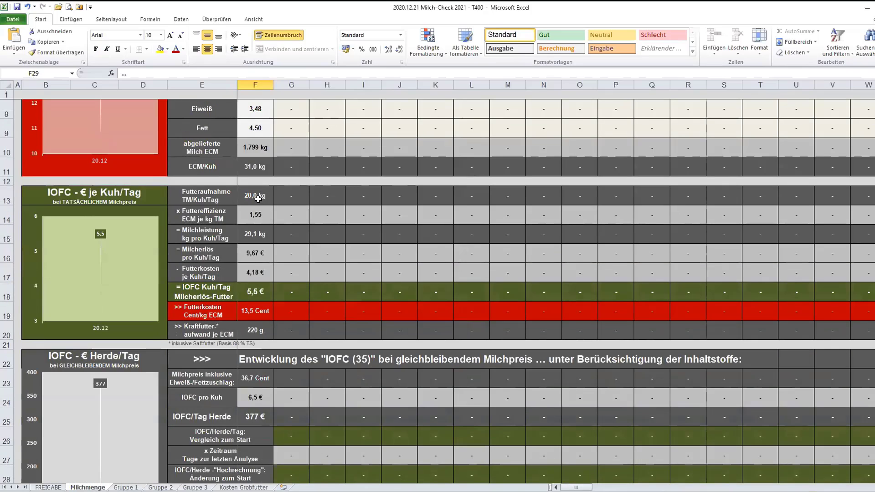
pyautogui.click(216, 19)
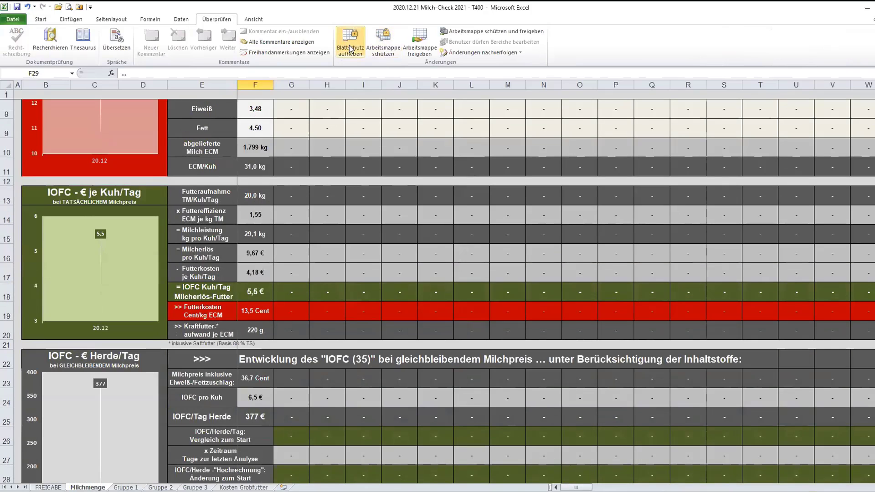
pyautogui.click(351, 45)
pyautogui.write('••')
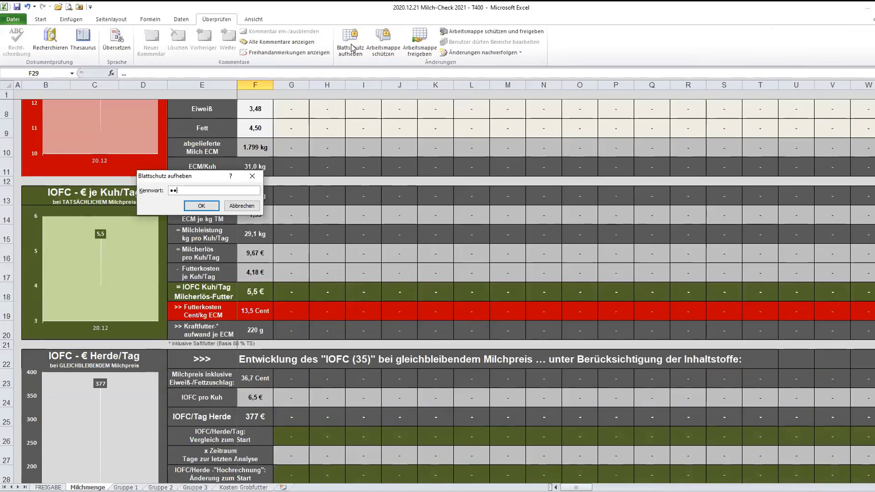
pyautogui.press('Return')
# Step: Examine the 20.12.20 results for Futteraufnahme, Futtereffizienz, Milcherlös, Futterkosten per kg ECM and Kraftfutteraufwand in the IOFC per cow block
pyautogui.click(263, 204)
pyautogui.moveTo(263, 204); pyautogui.dragTo(263, 213)
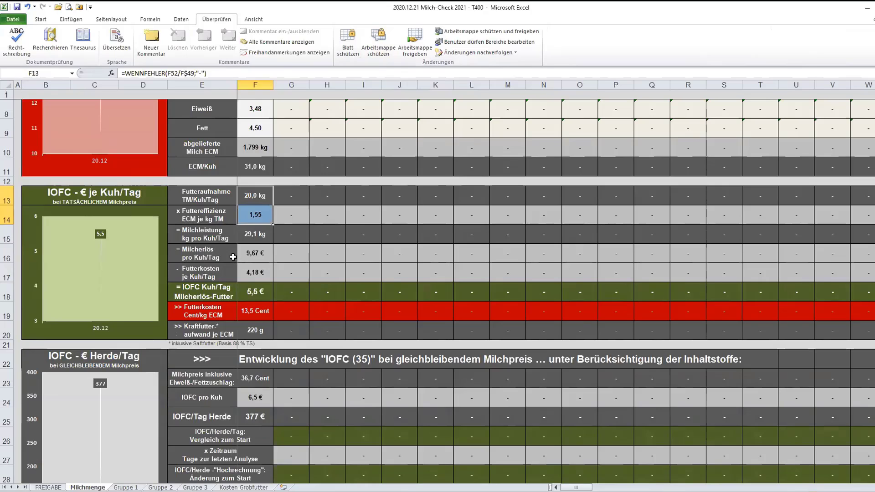
pyautogui.moveTo(233, 257); pyautogui.dragTo(243, 254)
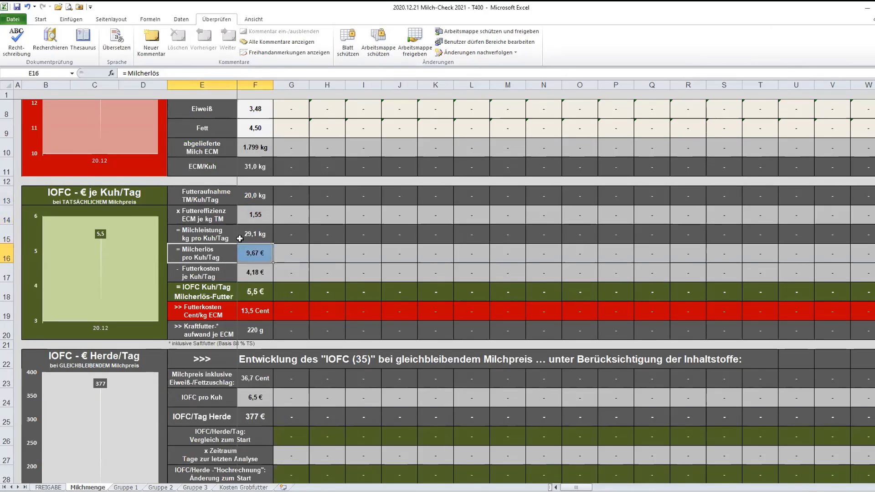
pyautogui.moveTo(231, 220); pyautogui.dragTo(258, 214)
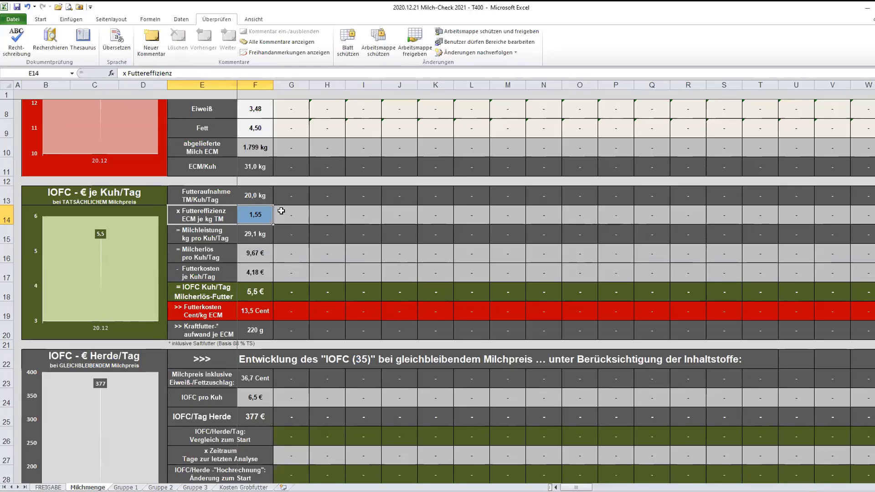
pyautogui.click(232, 254)
pyautogui.moveTo(232, 254); pyautogui.dragTo(268, 251)
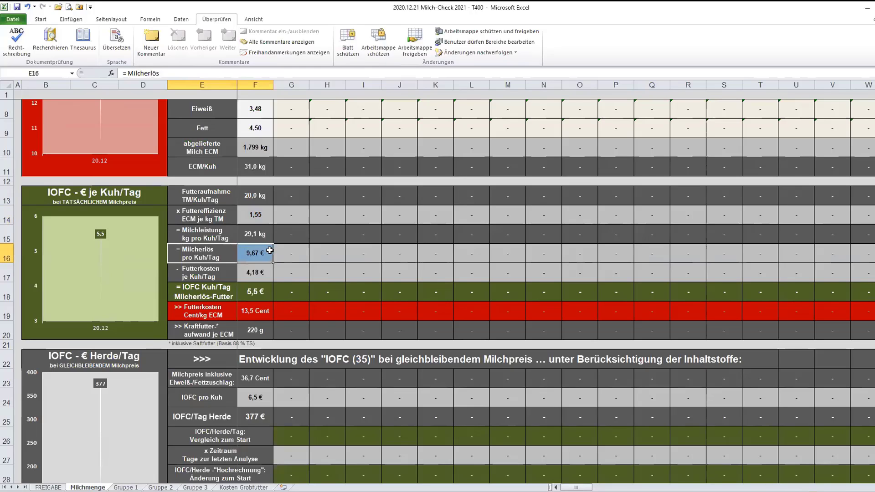
pyautogui.moveTo(228, 268); pyautogui.dragTo(271, 310)
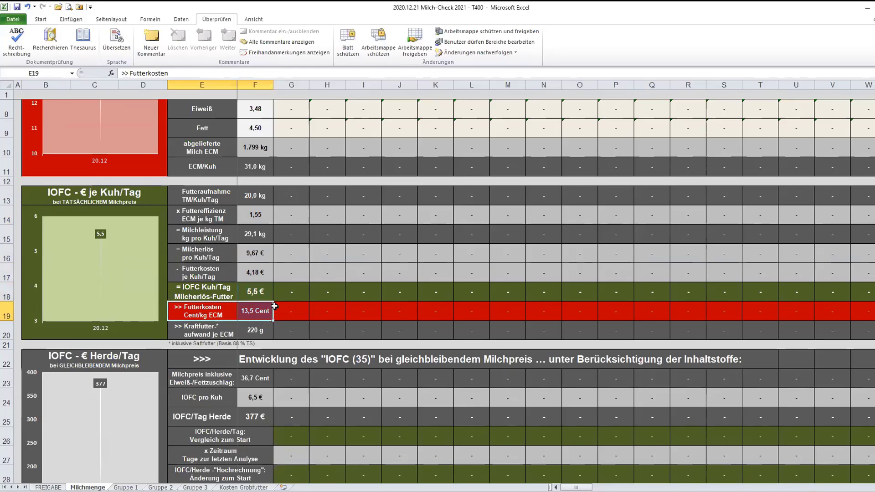
pyautogui.moveTo(233, 328); pyautogui.dragTo(271, 329)
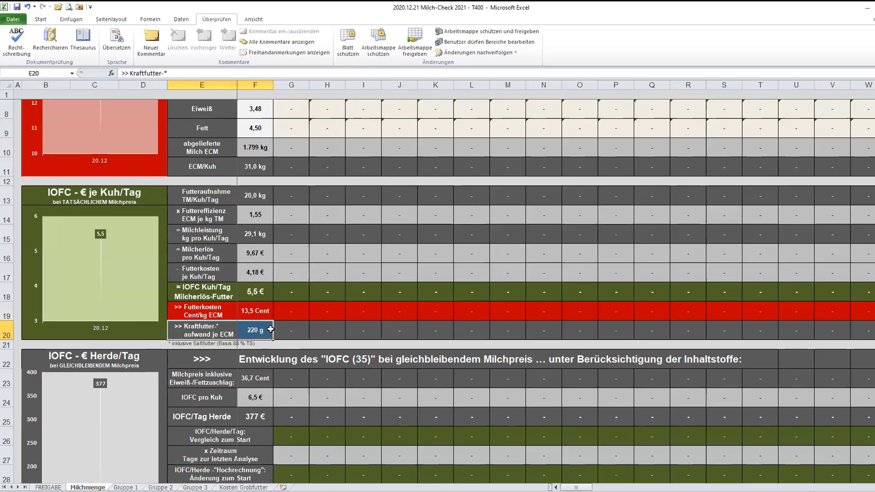
pyautogui.moveTo(235, 314); pyautogui.dragTo(263, 308)
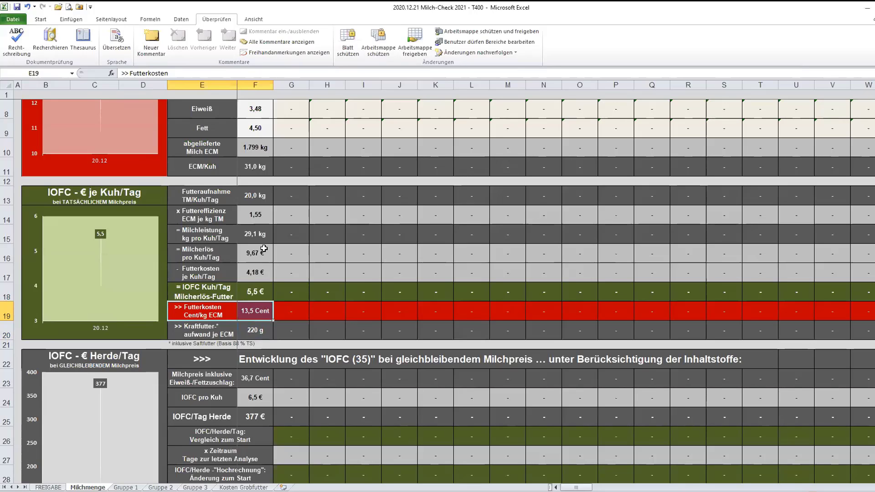
# Step: Enter 170 for Ø-Laktationstage and 210 for Wichtige Info 1 (Harnstoffgehalt) in the 20.12.20 column
pyautogui.scroll(-3, 245, 314)
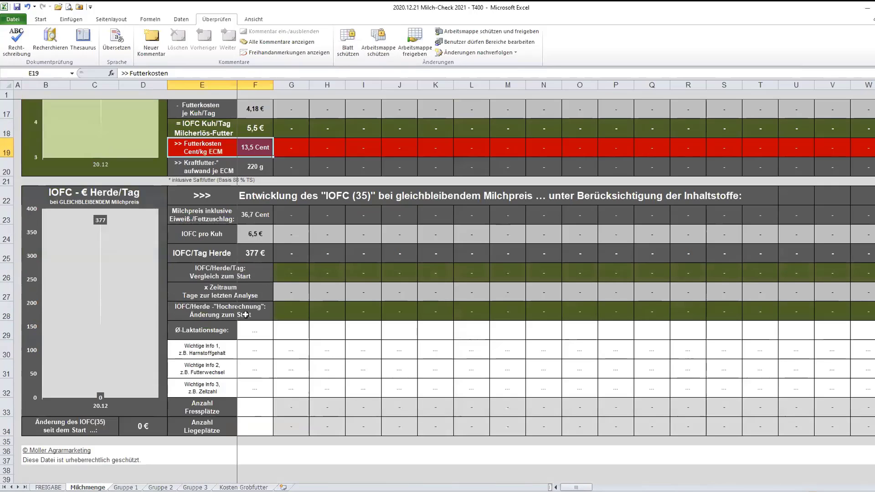
pyautogui.click(249, 331)
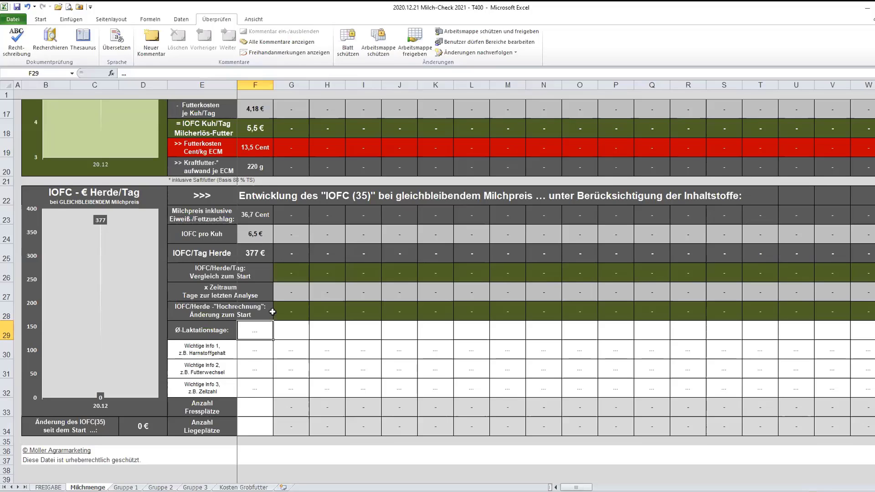
pyautogui.write('170')
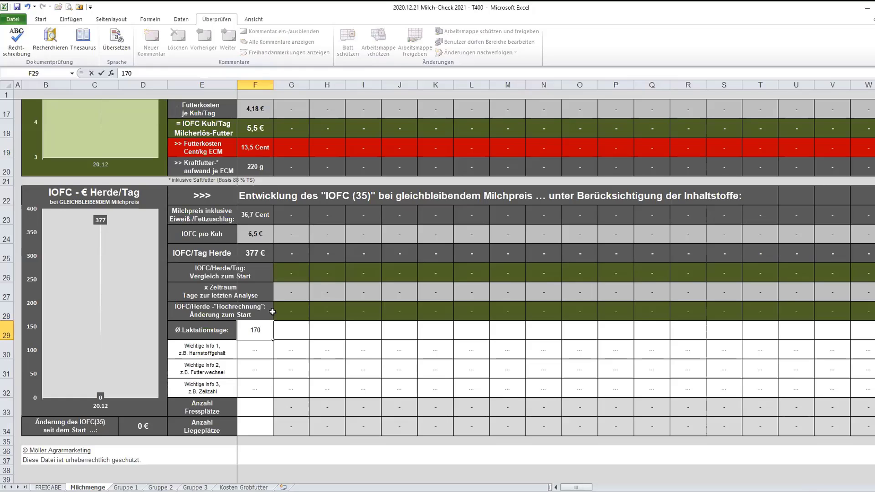
pyautogui.press('Return')
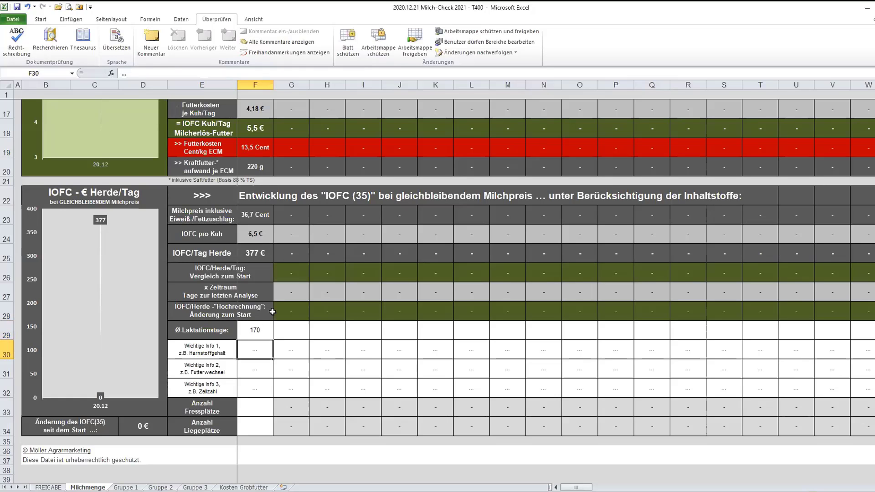
pyautogui.write('210')
pyautogui.press('Return')
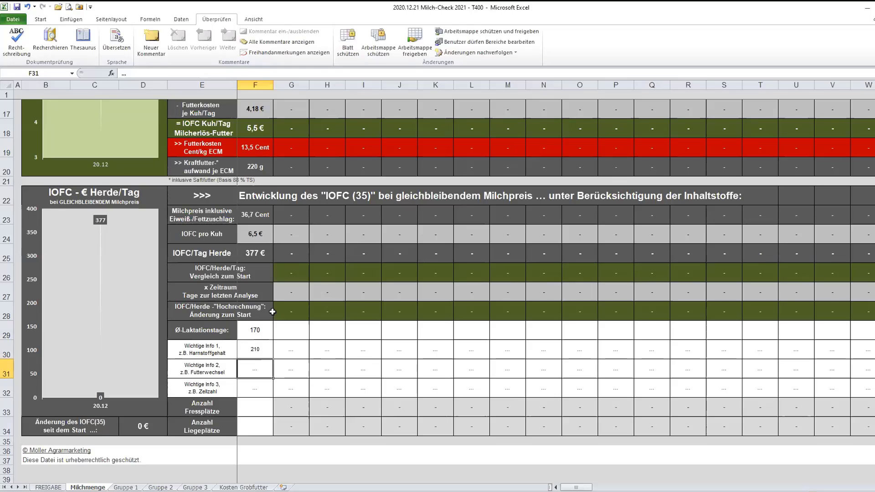
# Step: Enter "2. Schnitt 2020" for Wichtige Info 2 (Futterwechsel) in the 20.12.20 column
pyautogui.write('2. Sh')
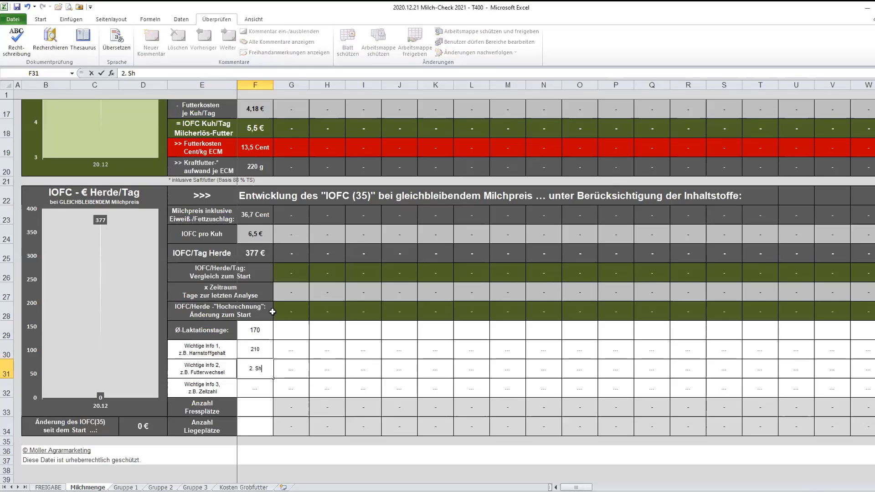
pyautogui.write('c')
pyautogui.press('BackSpace')
pyautogui.press('BackSpace')
pyautogui.write('chnitt 2020')
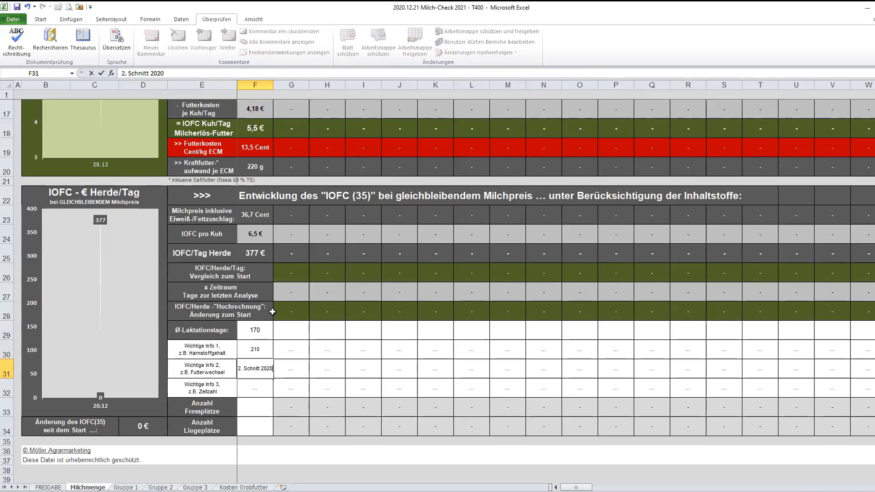
pyautogui.press('Return')
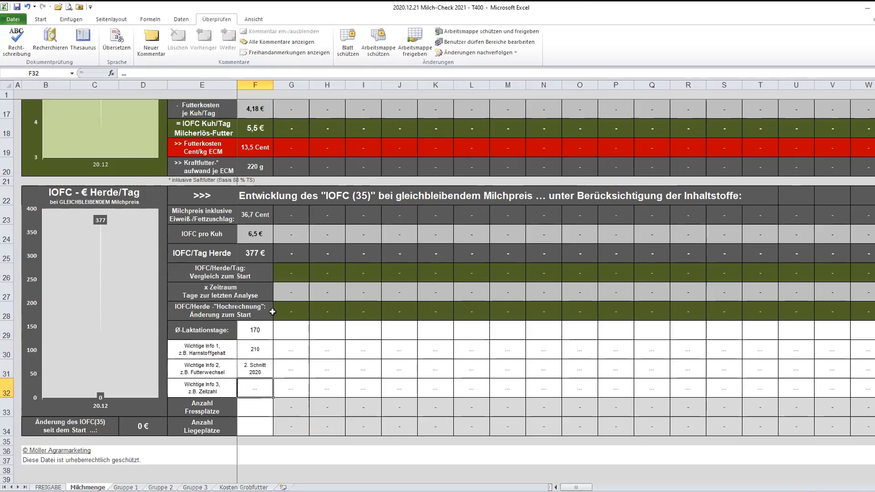
# Step: Enter 95 for Wichtige Info 3 (Zellzahl), 56 for Anzahl Fressplätze and 60 for Anzahl Liegeplätze in the 20.12.20 column
pyautogui.write('950')
pyautogui.press('BackSpace')
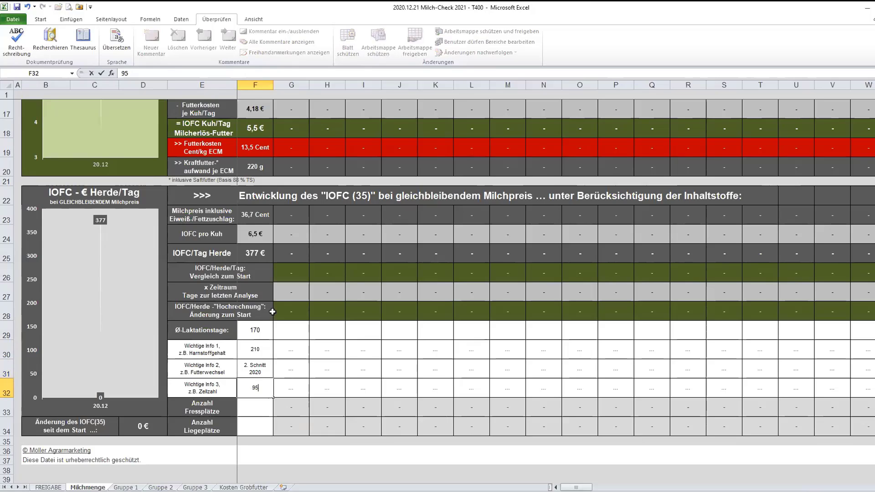
pyautogui.press('Return')
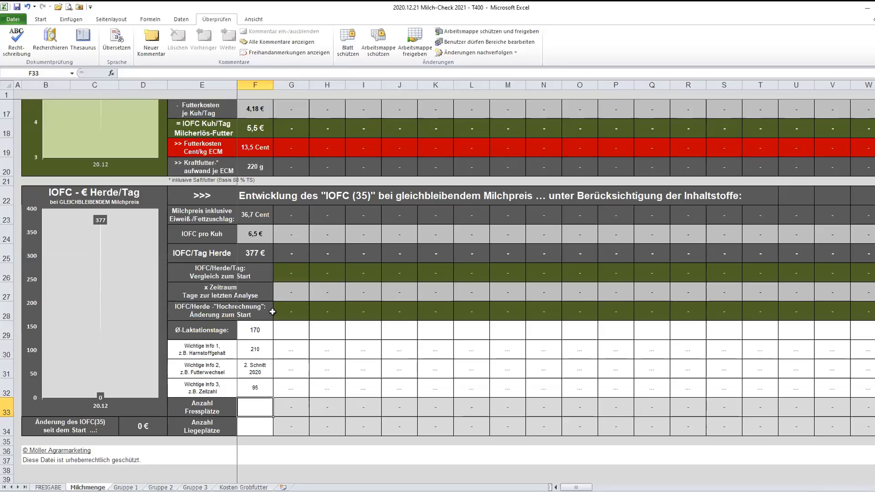
pyautogui.write('56')
pyautogui.press('Return')
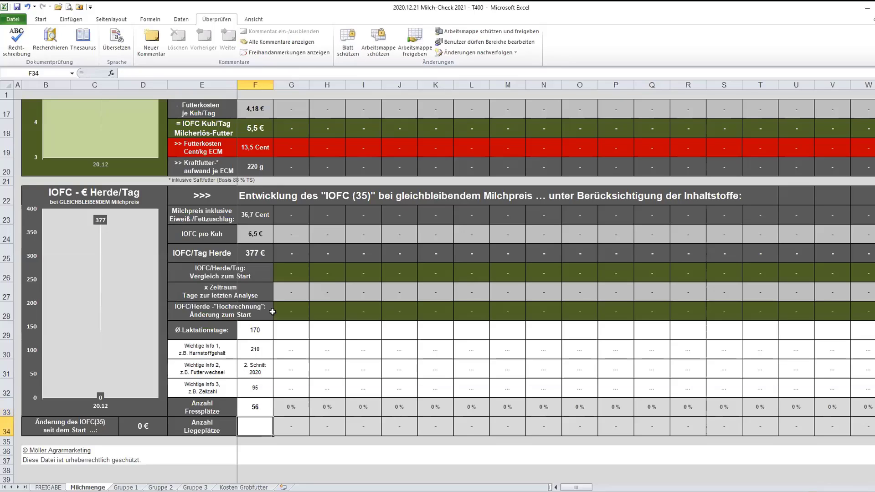
pyautogui.write('60')
pyautogui.press('Up')
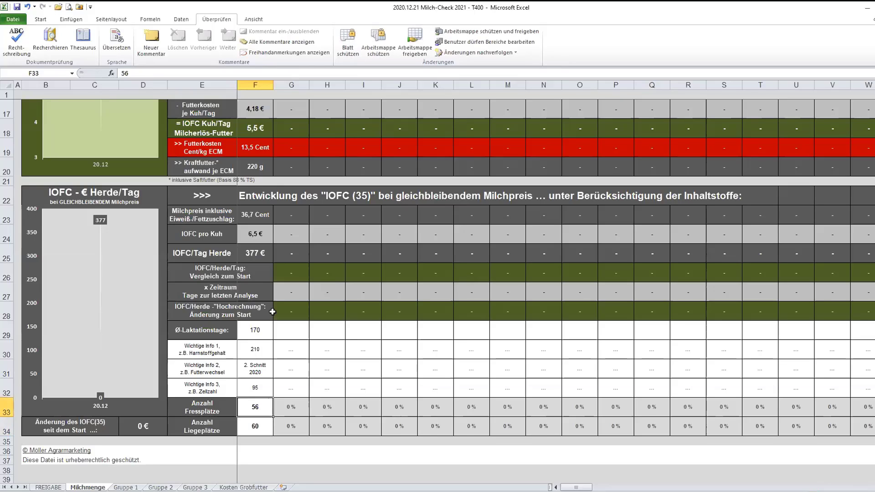
pyautogui.moveTo(252, 332); pyautogui.dragTo(256, 417)
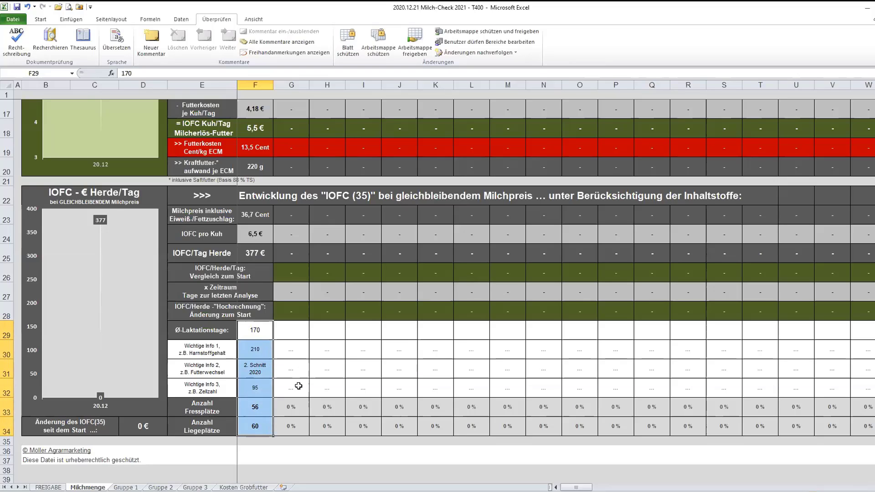
# Step: Add a second milk record on the Milchmenge sheet with Datum 31.12.20, 60 Kühe and a daily Milchmenge of 1750 kg
pyautogui.scroll(5, 377, 364)
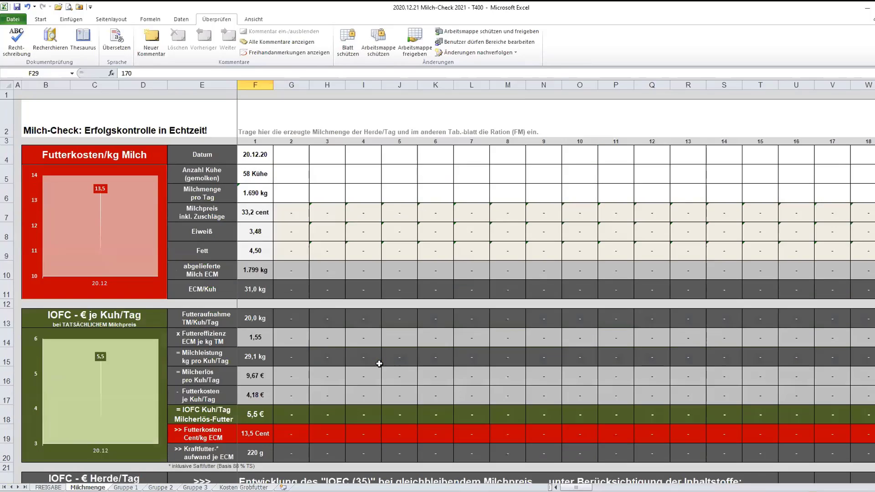
pyautogui.click(288, 158)
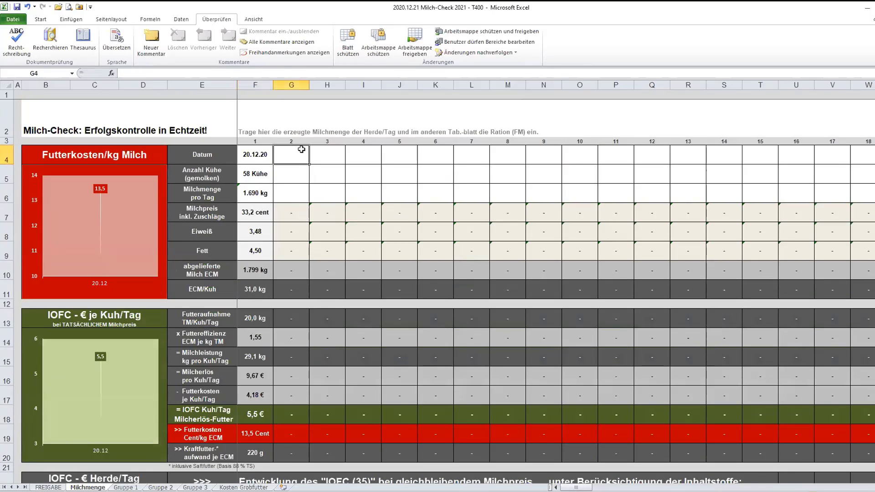
pyautogui.write('31.12.20')
pyautogui.press('Return')
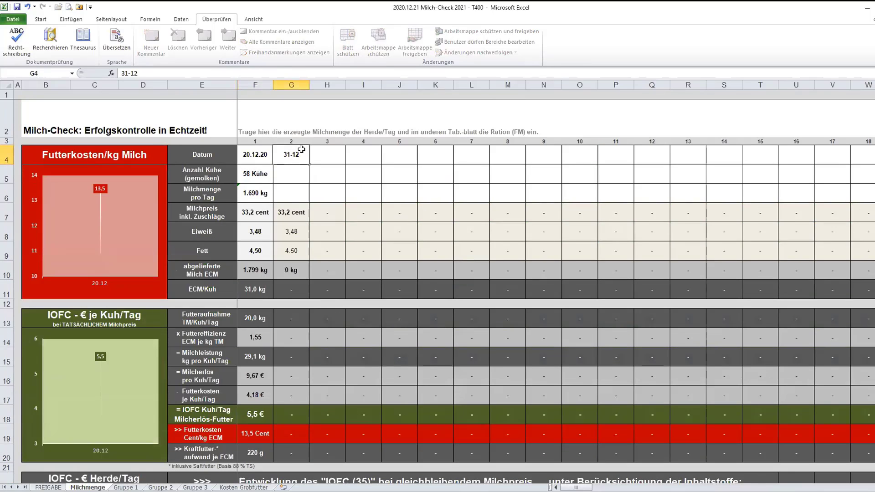
pyautogui.write('60')
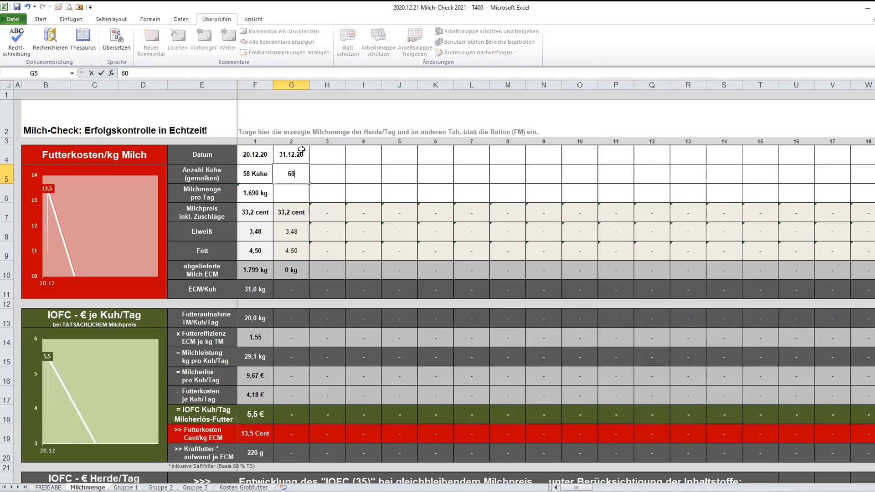
pyautogui.press('Return')
pyautogui.write('1750')
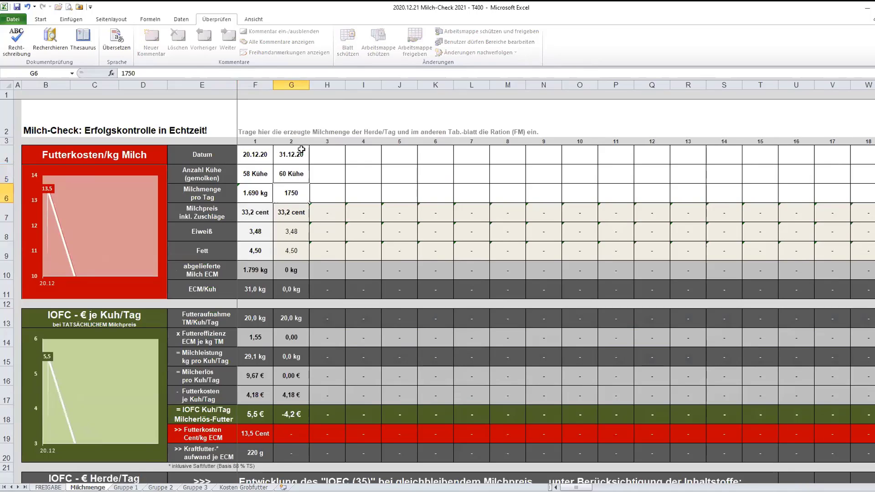
pyautogui.press('Return')
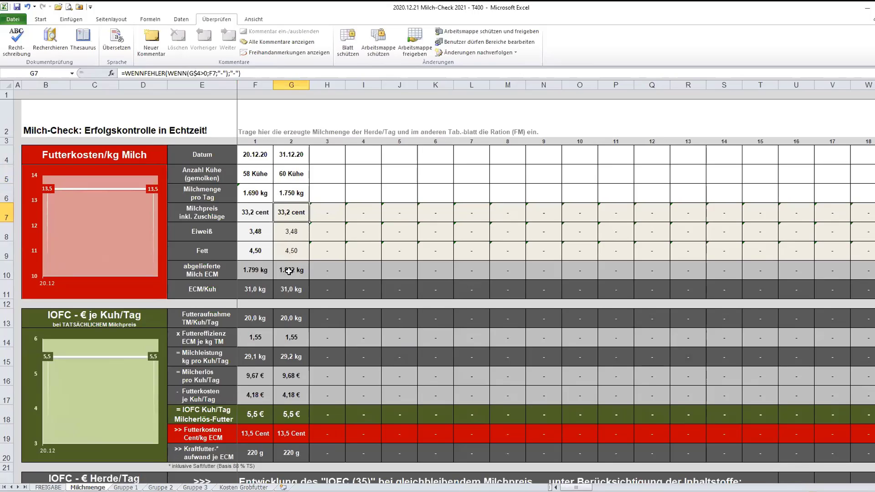
# Step: Set the Maissilage TS-Gehalt for 20.12.20 to 29,5 % in the Gruppe 1 ration
pyautogui.hotkey('ctrl', 'pagedown')
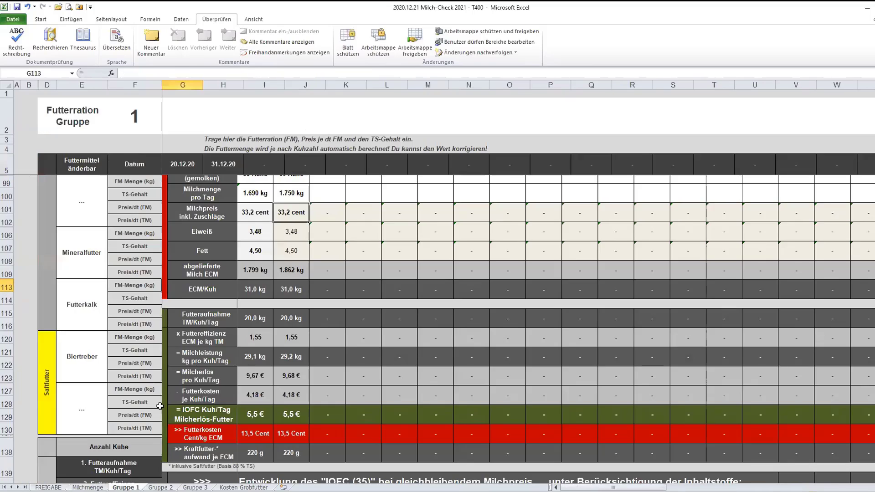
pyautogui.scroll(20, 167, 355)
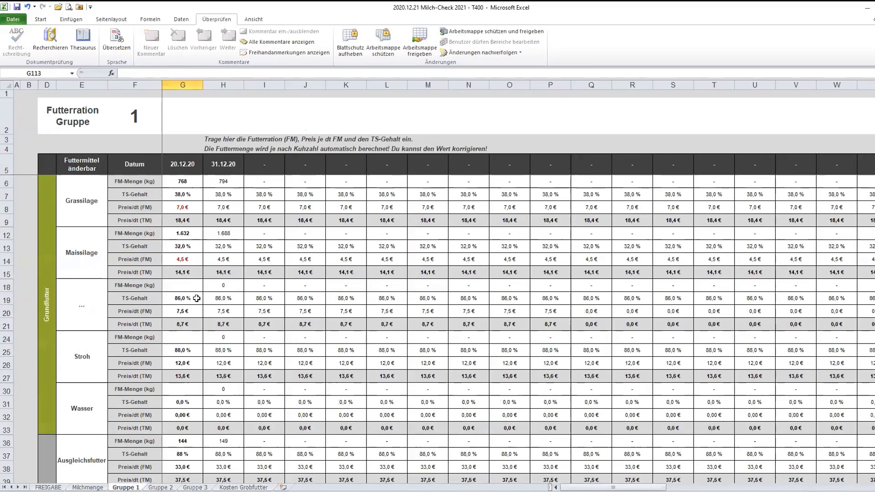
pyautogui.moveTo(182, 182); pyautogui.dragTo(236, 182)
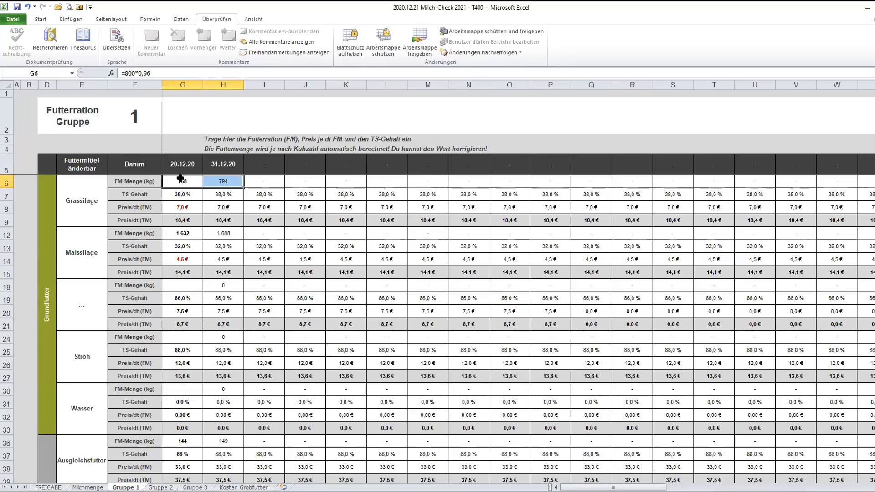
pyautogui.click(221, 180)
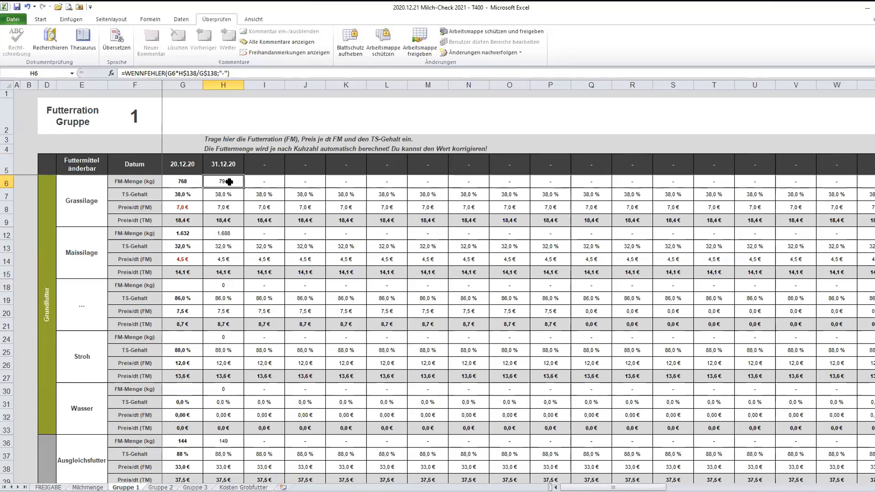
pyautogui.click(182, 246)
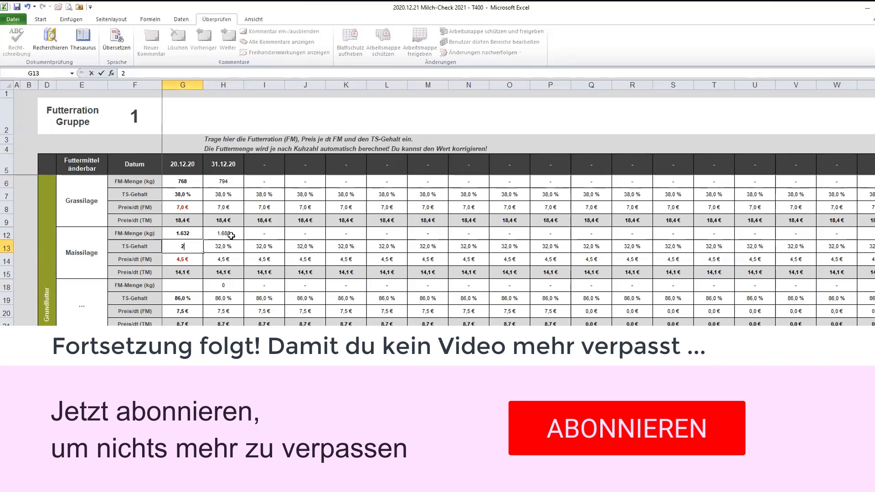
pyautogui.write('29,5')
pyautogui.press('Return')
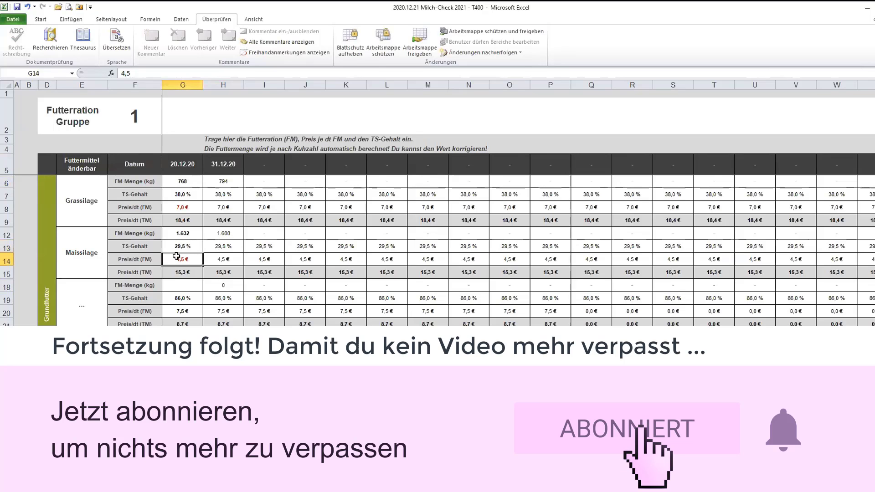
pyautogui.moveTo(178, 250); pyautogui.dragTo(542, 257)
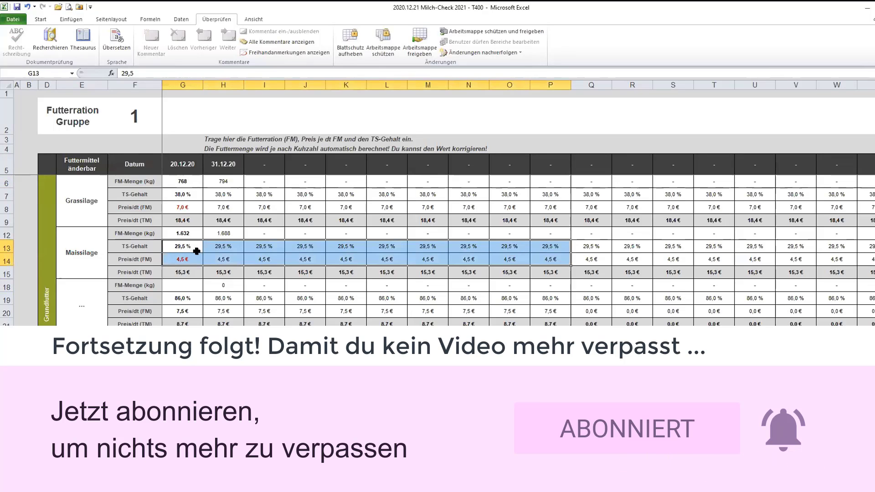